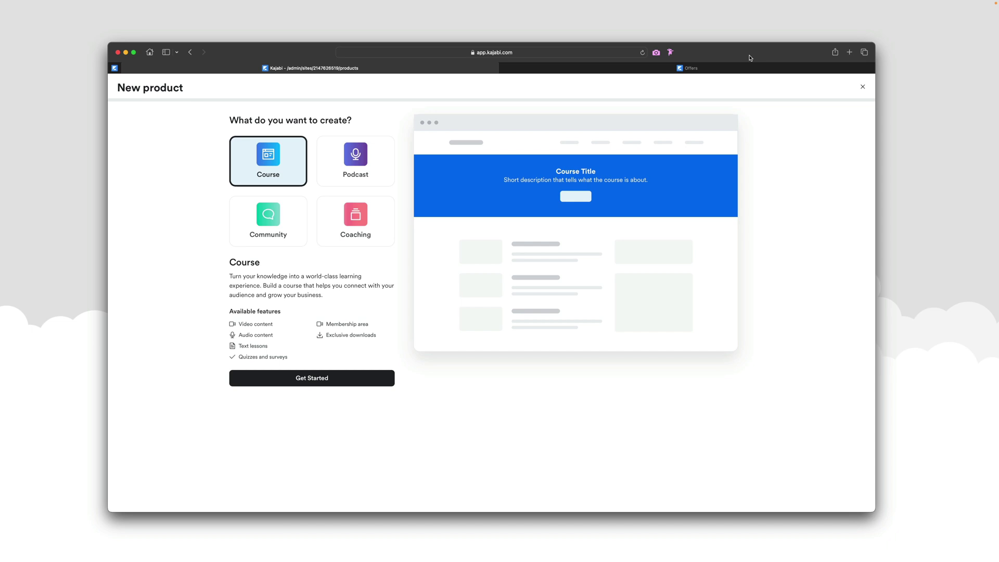
Switch to the Offers list showing the existing coaching and Kajabi Kickstart Course offers
{"action": "left_click", "coordinate": [685, 68]}
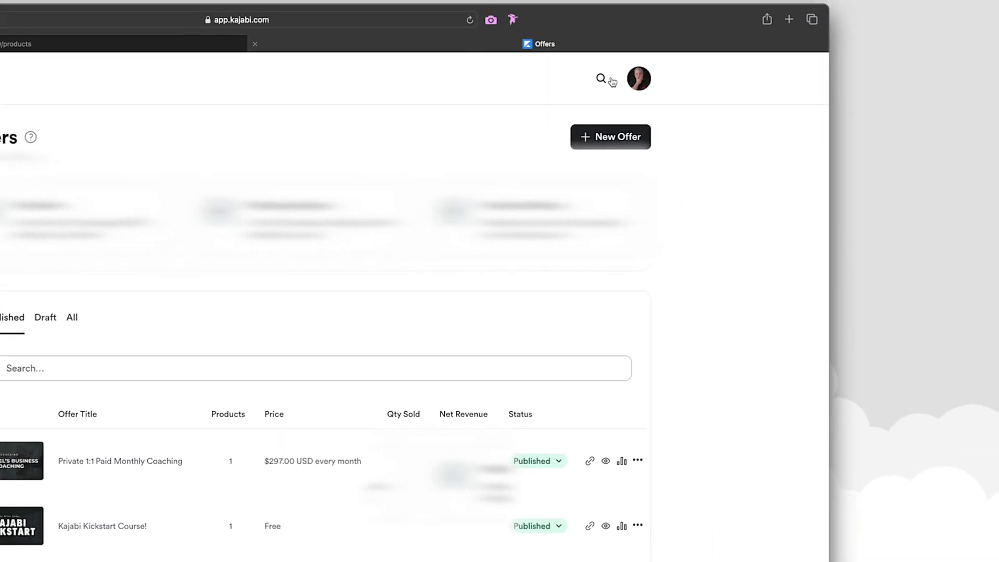
Start a new offer and add the business coaching product to it
{"action": "left_click", "coordinate": [604, 140]}
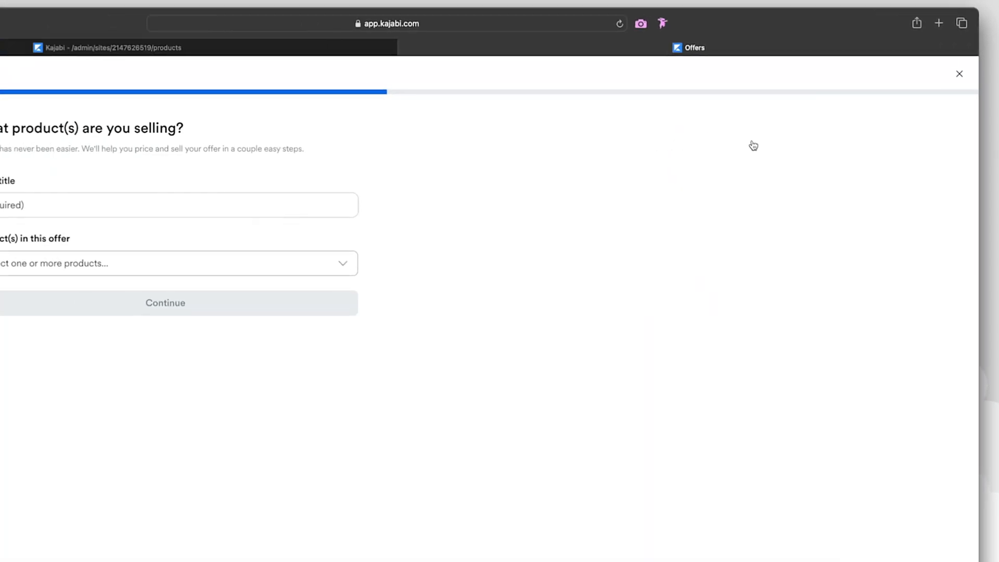
{"action": "left_click", "coordinate": [352, 217]}
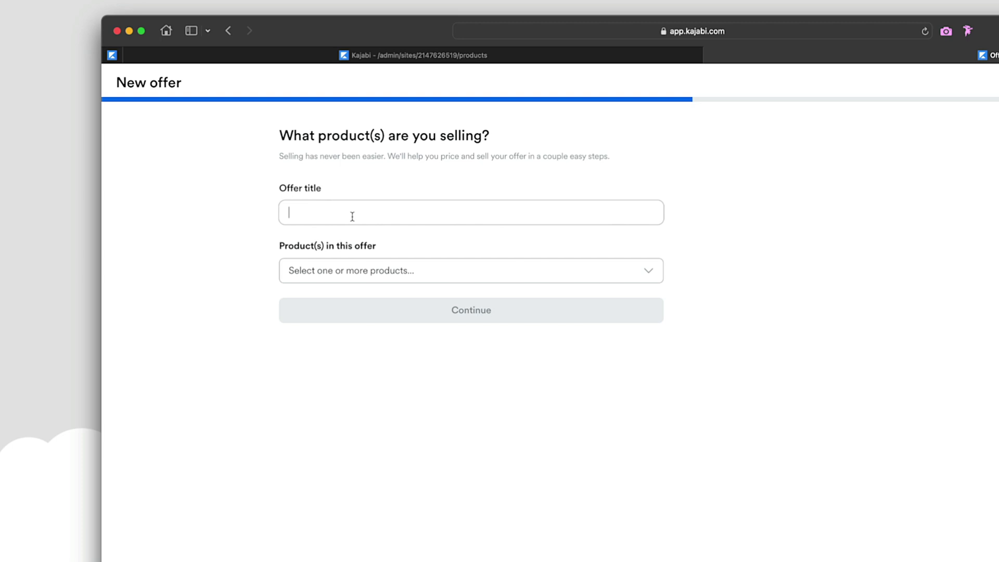
{"action": "left_click", "coordinate": [441, 287]}
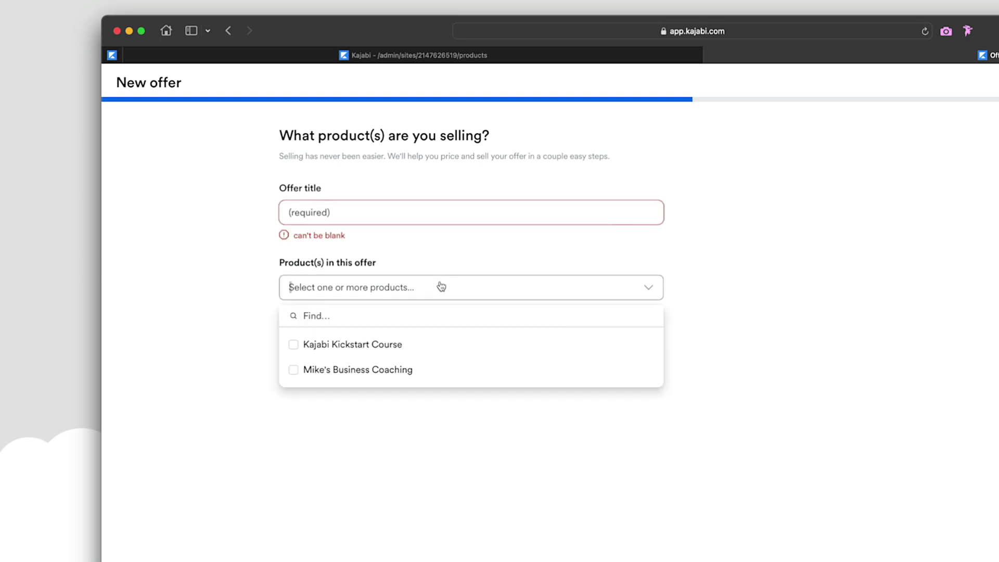
{"action": "left_click", "coordinate": [294, 370]}
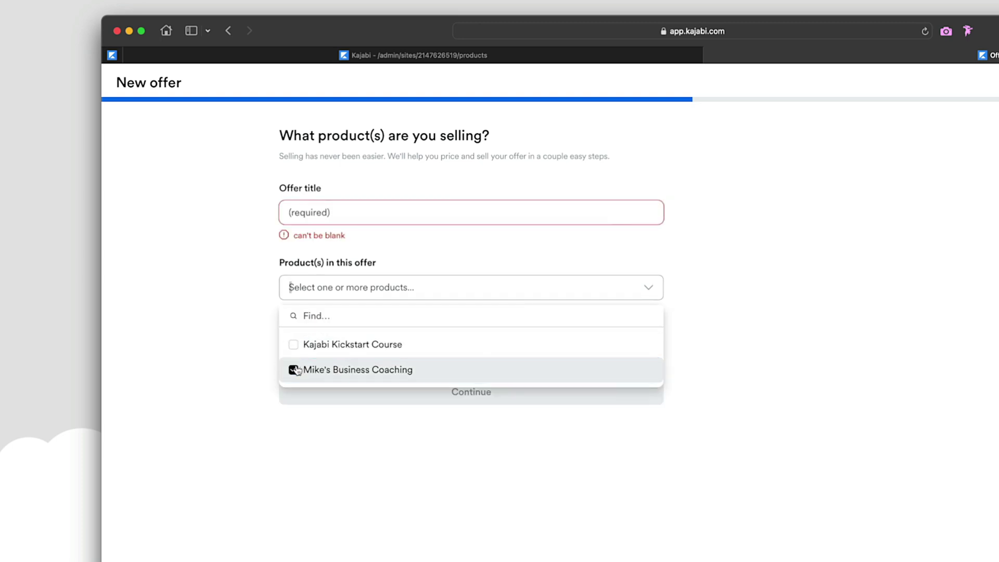
{"action": "left_click", "coordinate": [353, 212]}
Title the offer 'Temp Coaching', keeping business coaching as its only product
{"action": "left_click", "coordinate": [323, 214]}
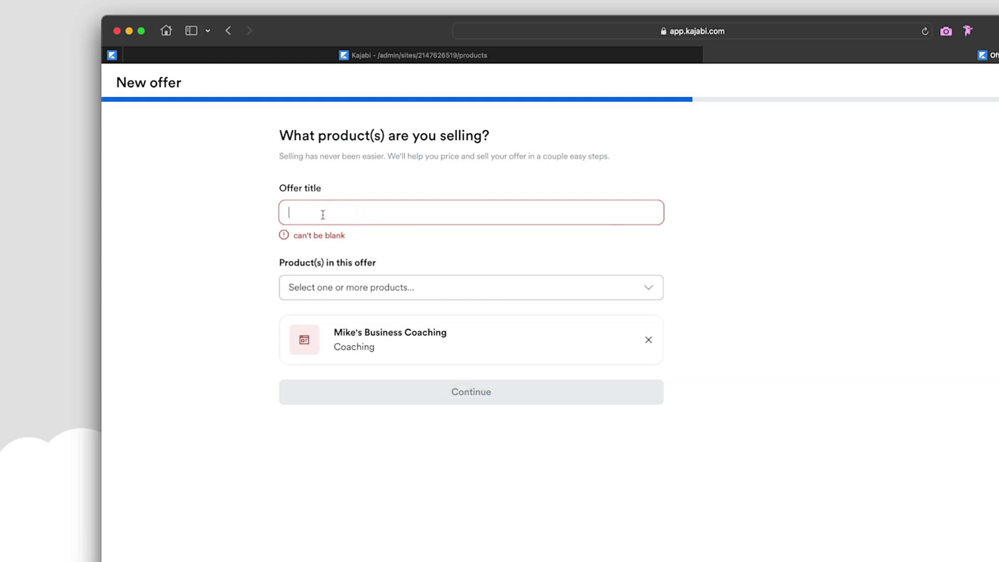
{"action": "type", "text": "Temp Coaching"}
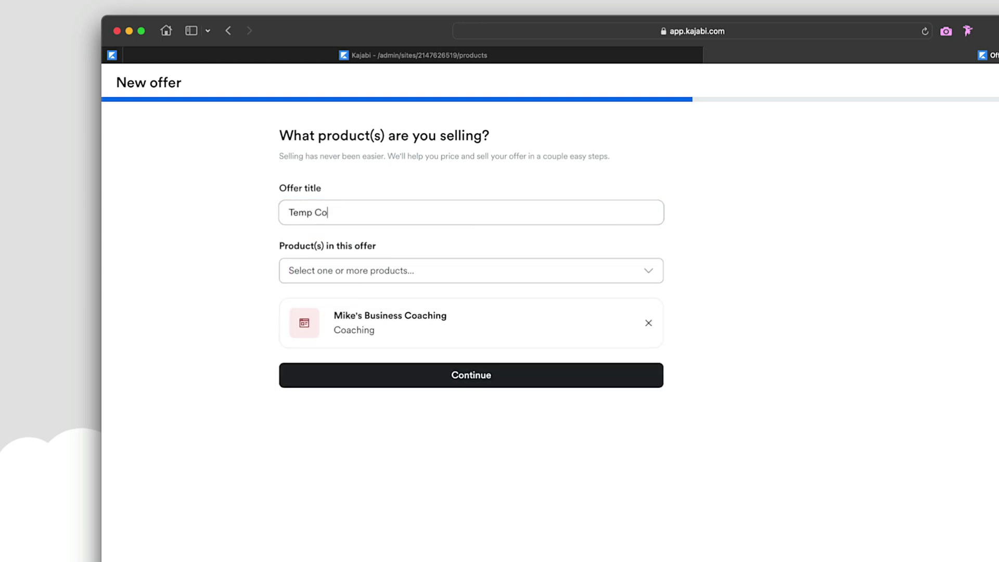
{"action": "left_click", "coordinate": [410, 280]}
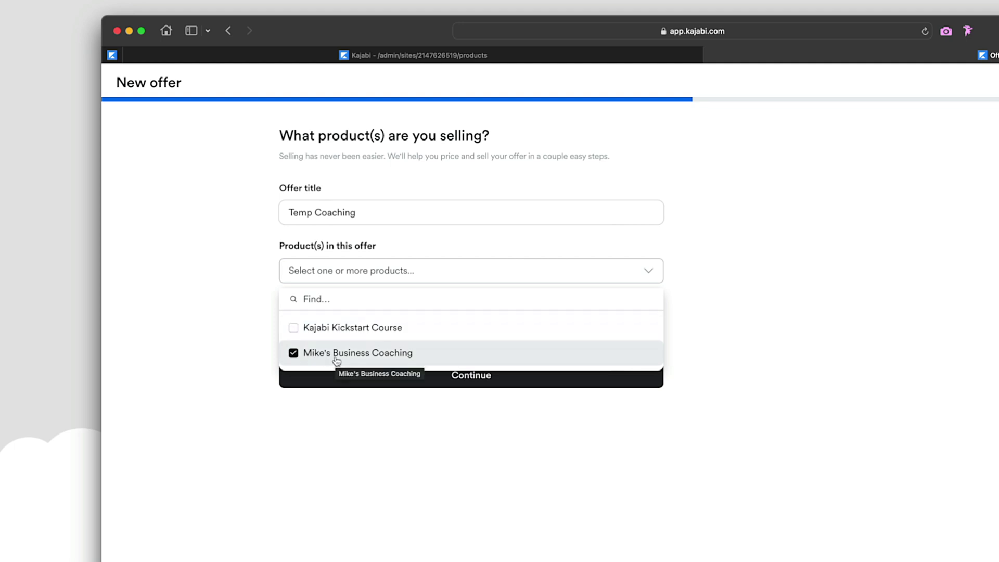
{"action": "left_click", "coordinate": [293, 328]}
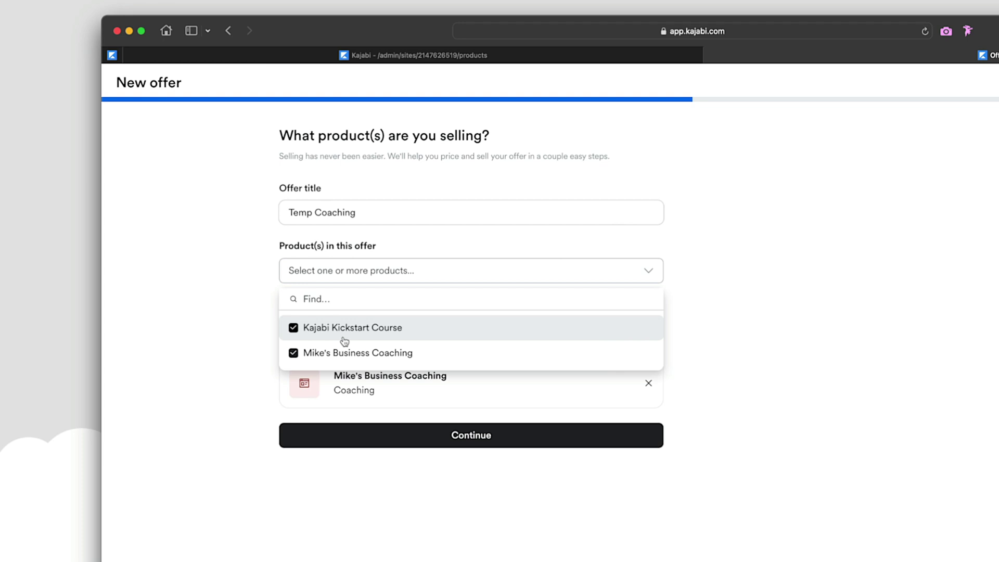
{"action": "left_click", "coordinate": [293, 327]}
{"action": "left_click", "coordinate": [475, 452]}
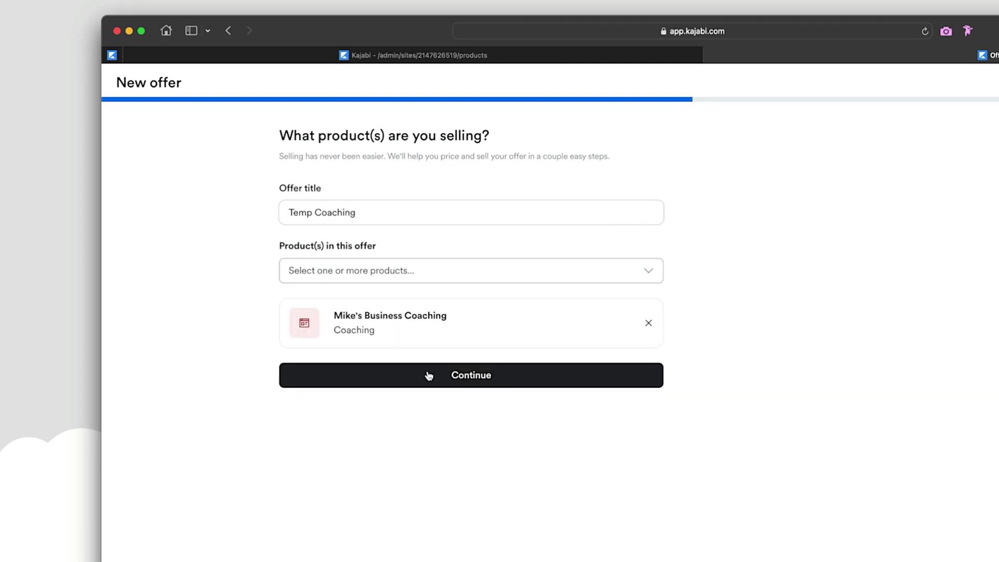
Make the offer paid with the Multi-pay payment type
{"action": "left_click", "coordinate": [437, 388]}
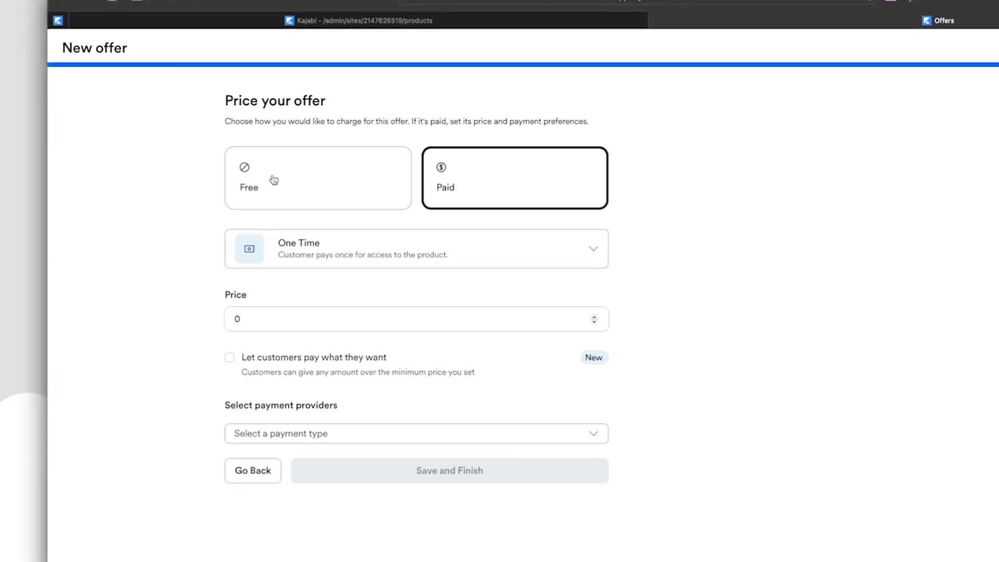
{"action": "left_click", "coordinate": [282, 188]}
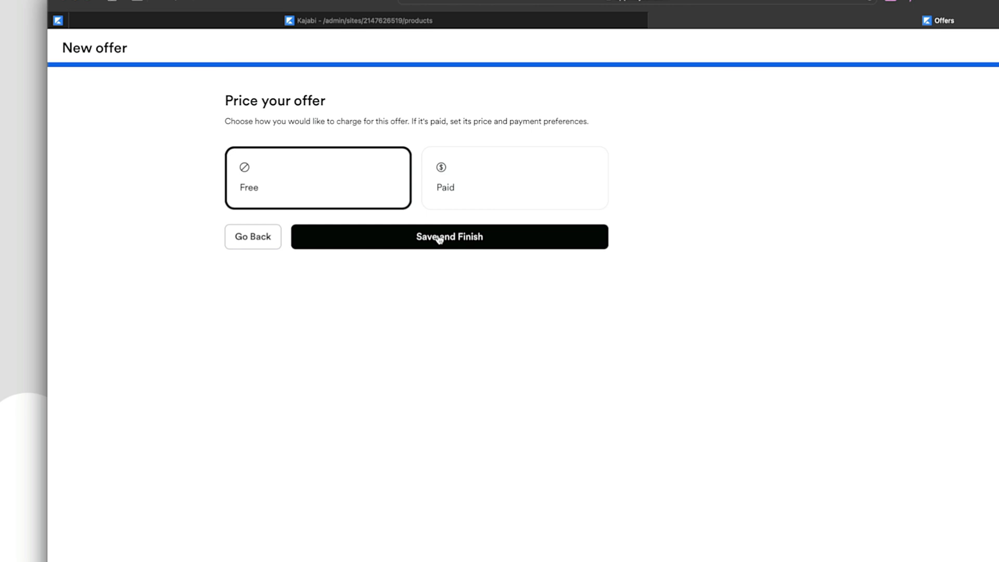
{"action": "left_click", "coordinate": [480, 193]}
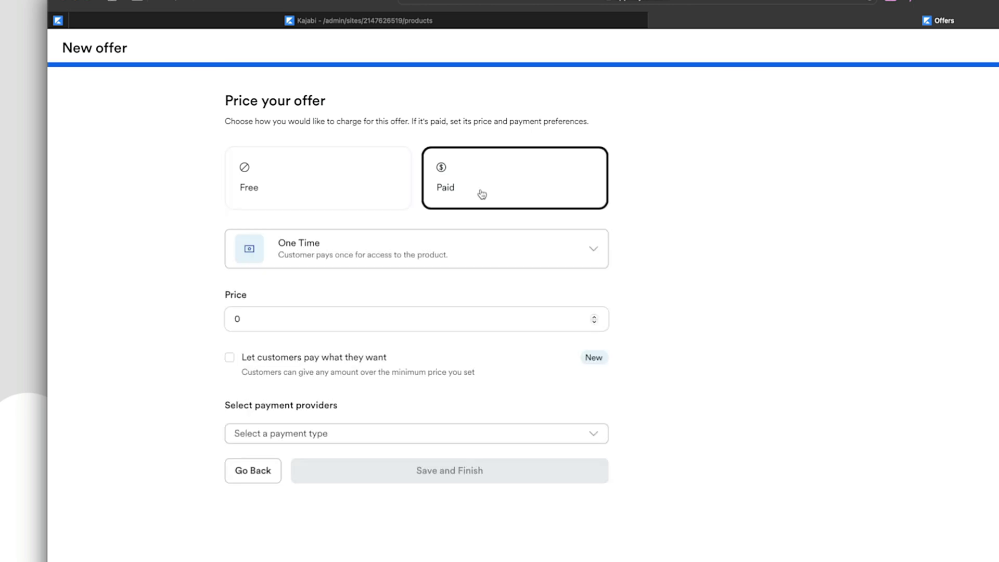
{"action": "left_click", "coordinate": [594, 252]}
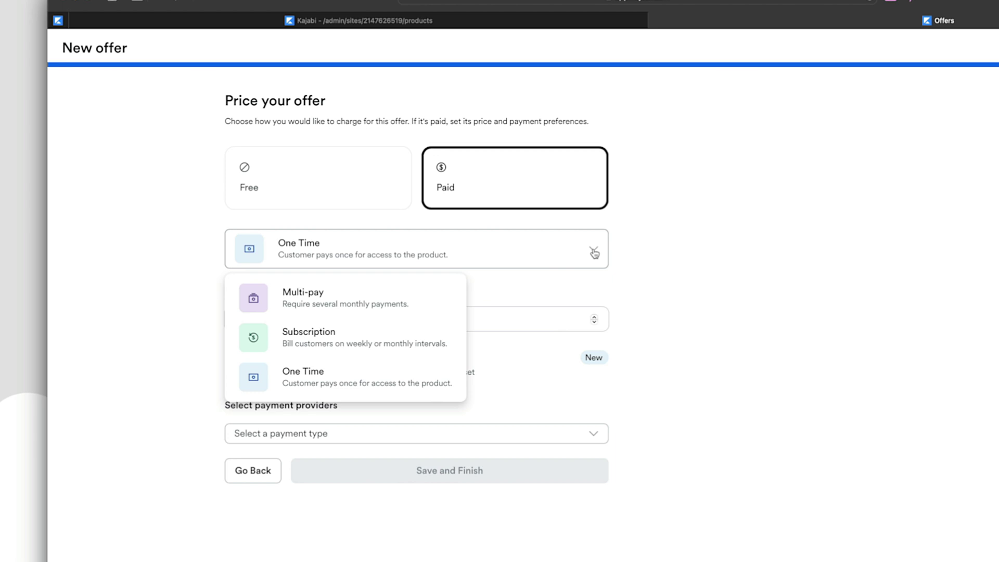
{"action": "left_click", "coordinate": [309, 306]}
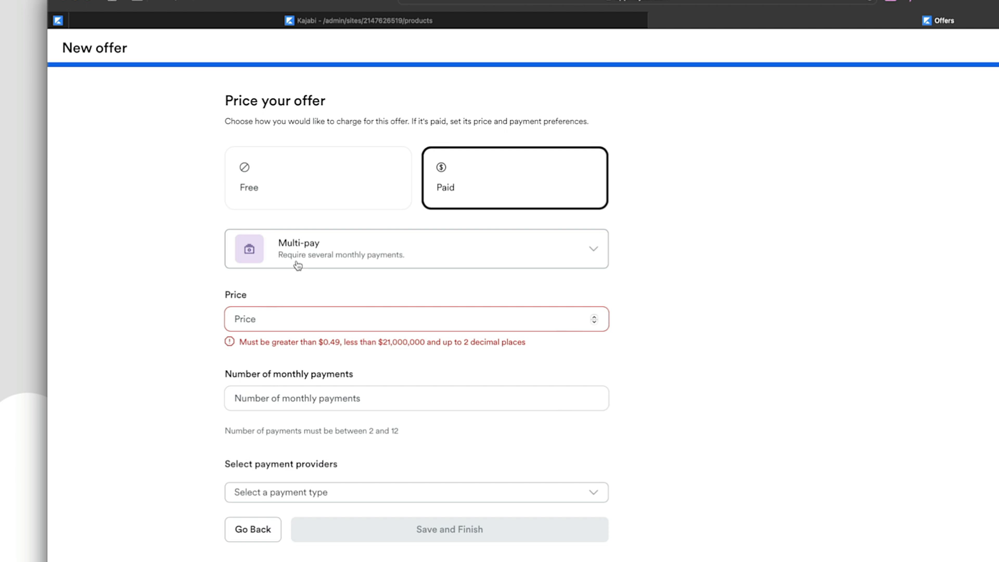
Charge 197 over 6 monthly payments via Kajabi Payments, plus Apple Pay and Google Pay
{"action": "left_click", "coordinate": [289, 320]}
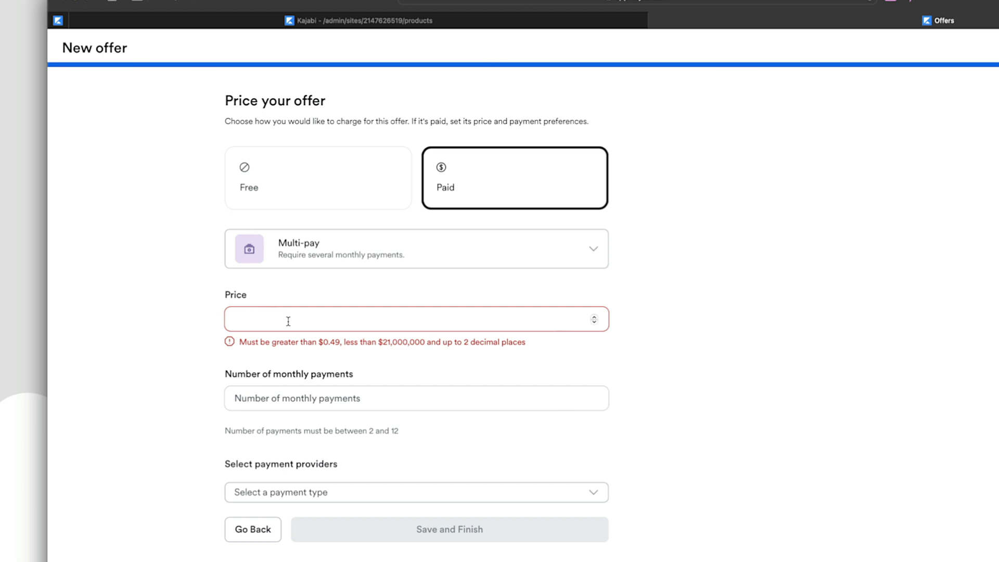
{"action": "type", "text": "197"}
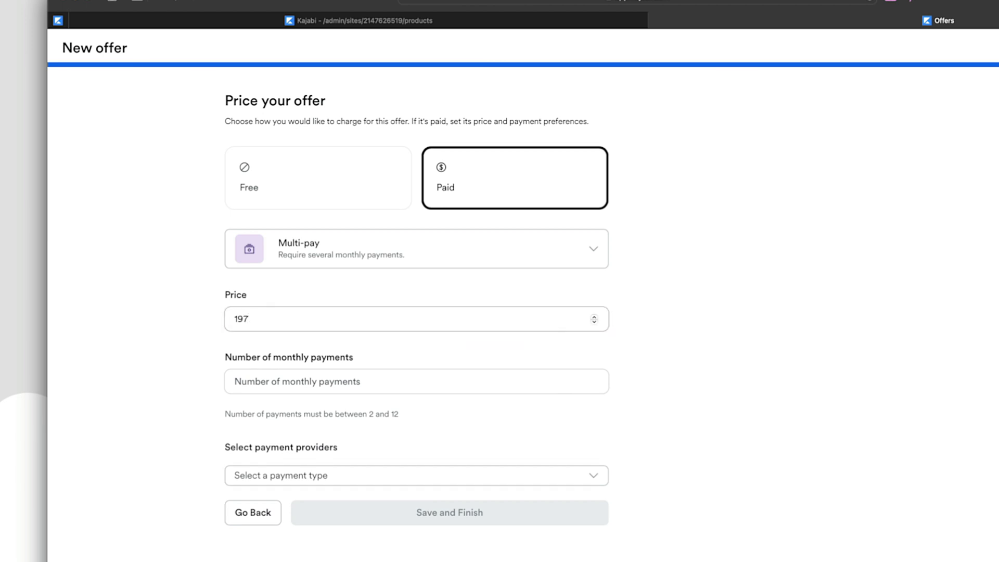
{"action": "left_click", "coordinate": [341, 385]}
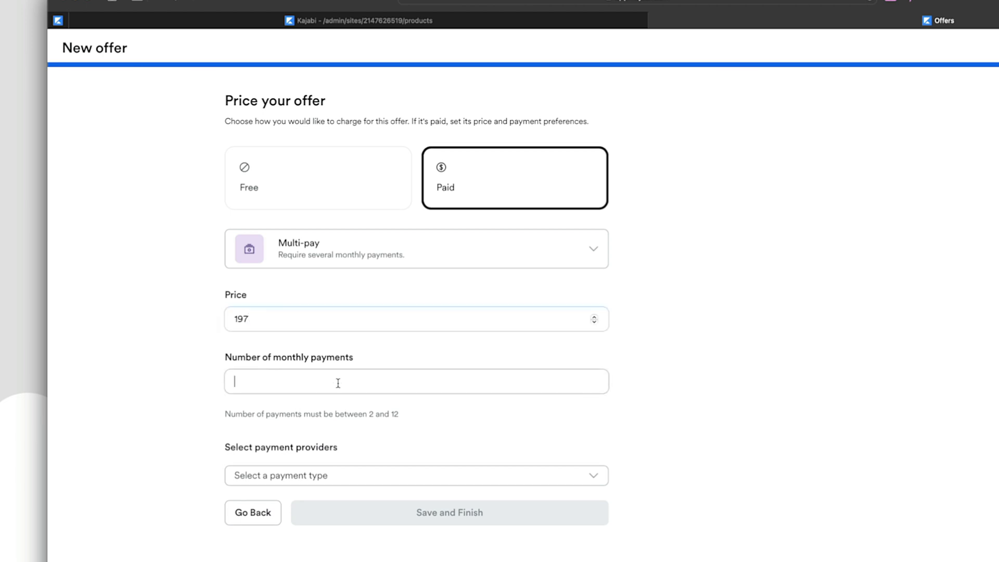
{"action": "type", "text": "6"}
{"action": "left_click", "coordinate": [415, 441]}
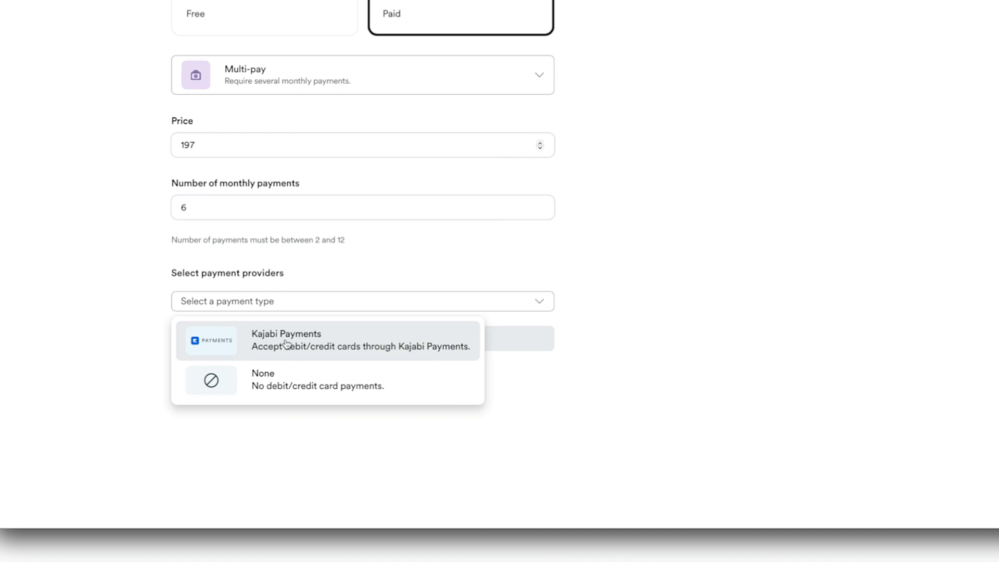
{"action": "left_click", "coordinate": [286, 344]}
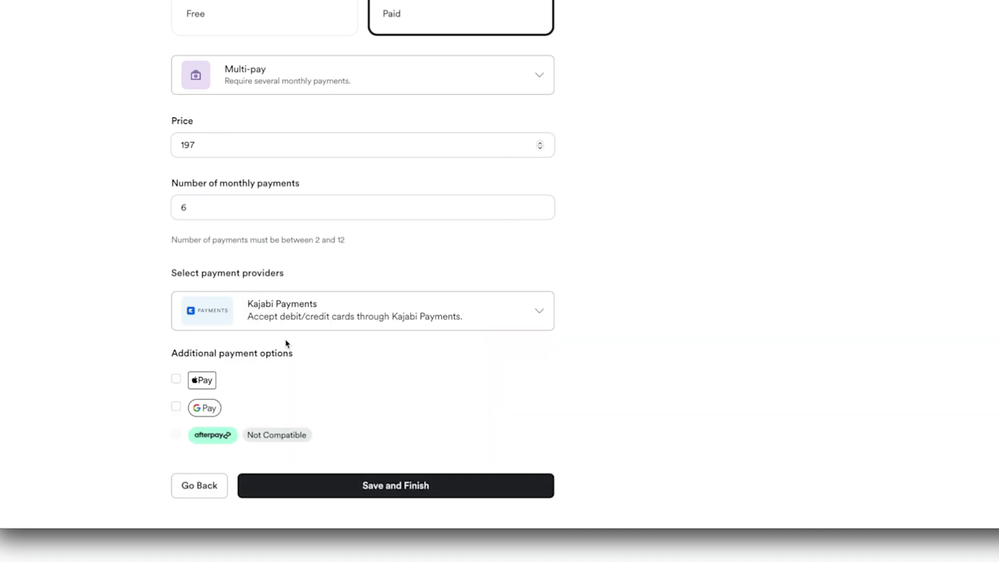
{"action": "left_click", "coordinate": [176, 378]}
{"action": "left_click", "coordinate": [176, 406]}
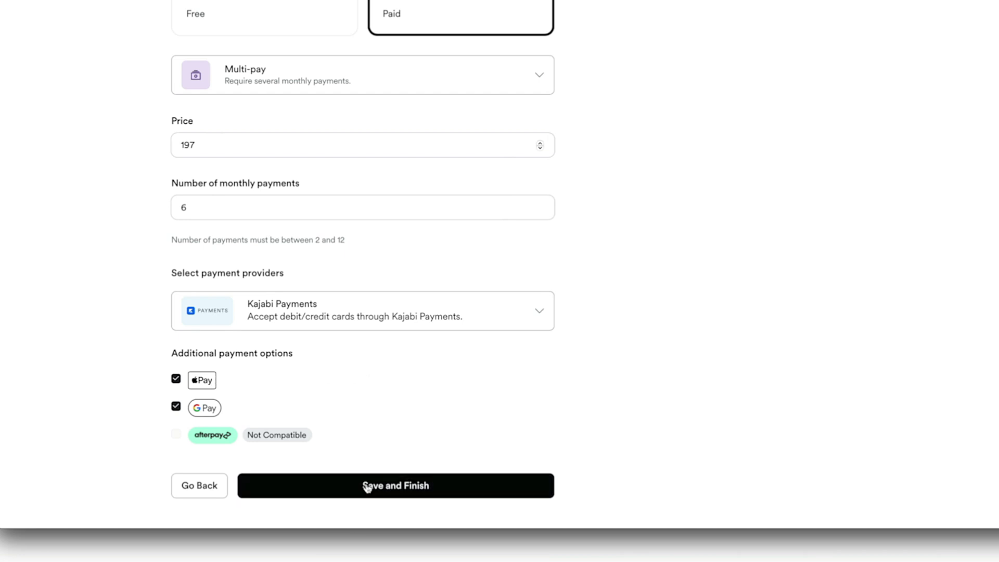
{"action": "left_click", "coordinate": [361, 88]}
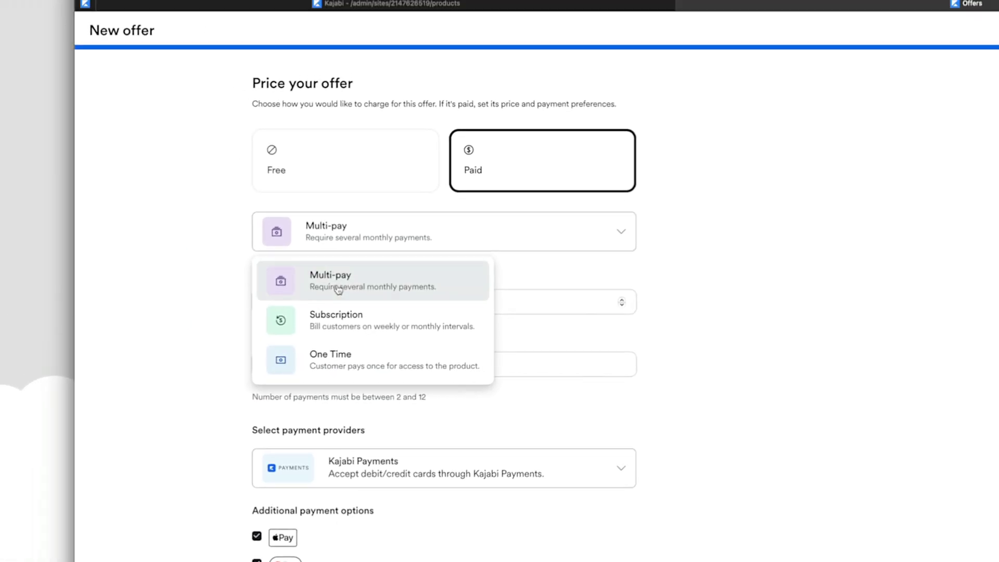
Change the pricing to a one-time payment of 997
{"action": "left_click", "coordinate": [319, 361]}
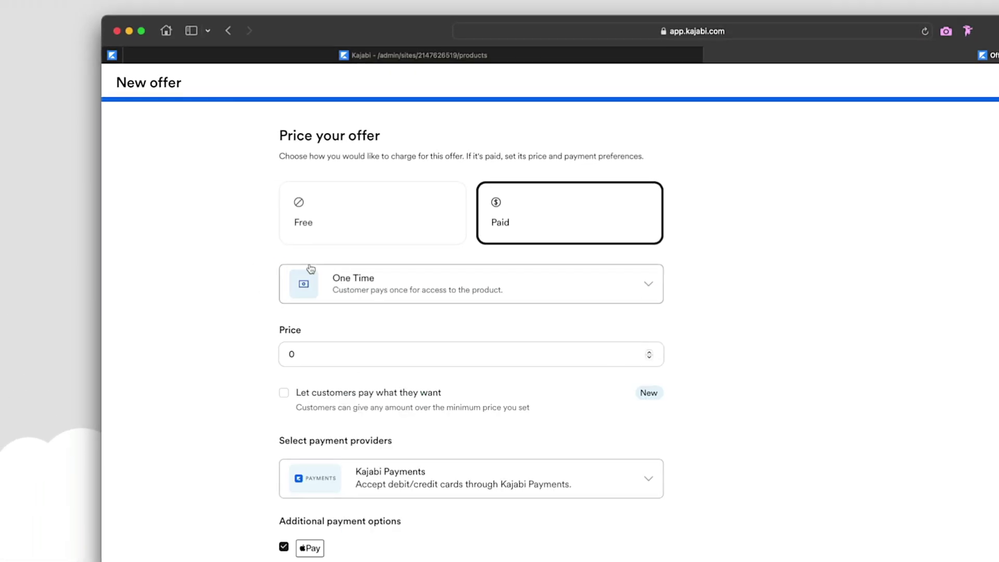
{"action": "left_click", "coordinate": [301, 354]}
{"action": "type", "text": "997"}
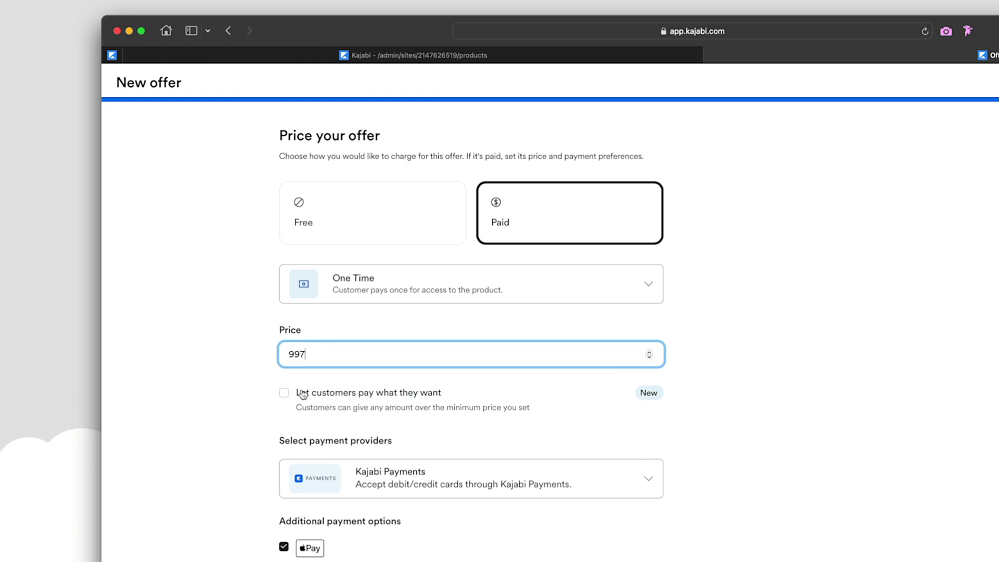
Keep Kajabi Payments with Apple and Google Pay, leave Afterpay off, and save the offer
{"action": "left_click", "coordinate": [477, 471]}
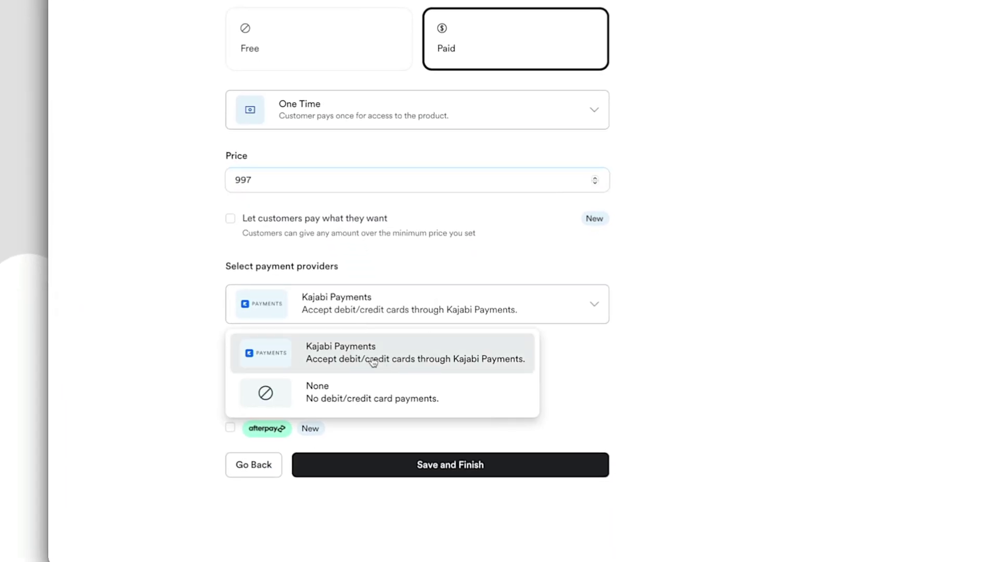
{"action": "left_click", "coordinate": [373, 363]}
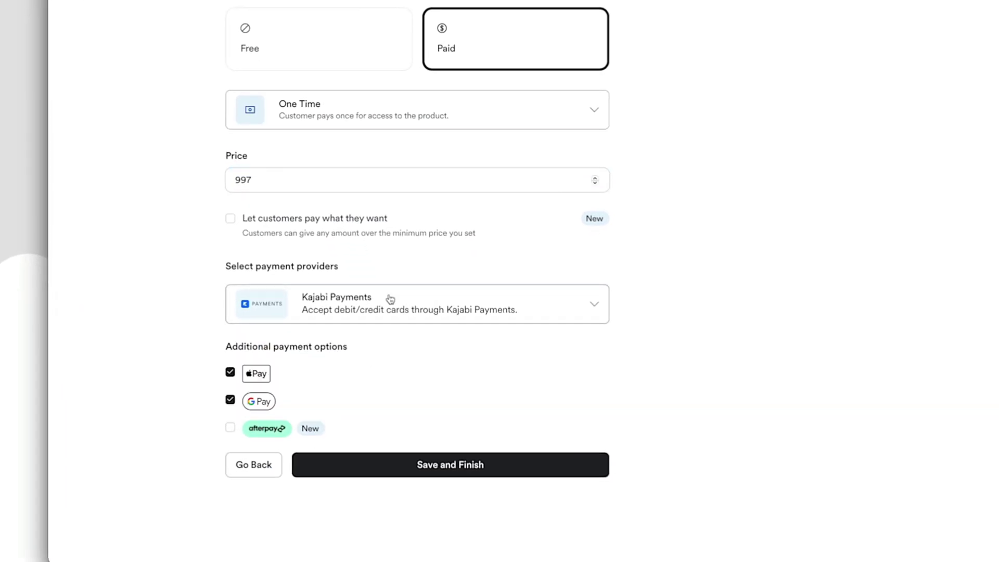
{"action": "left_click", "coordinate": [229, 428]}
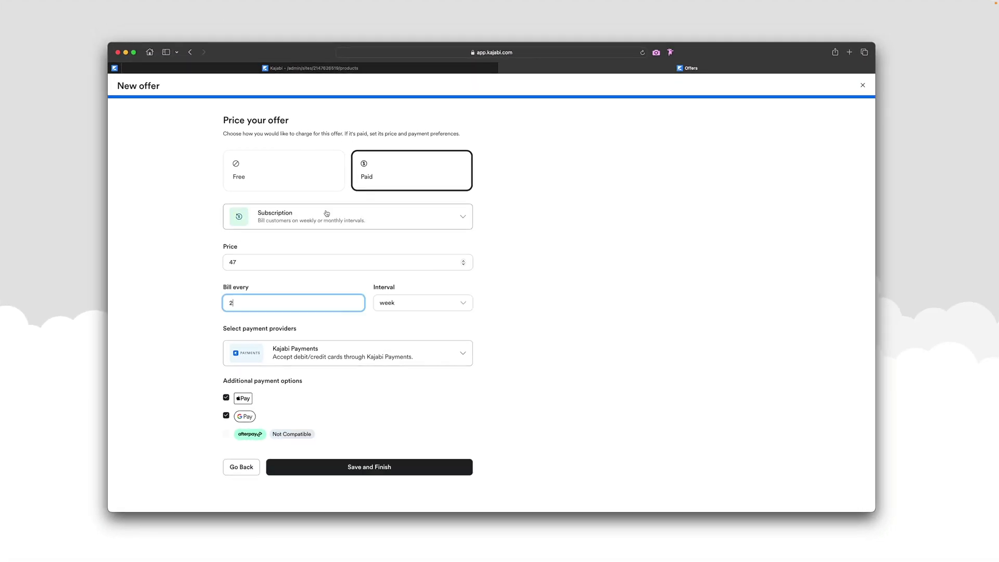
{"action": "left_click", "coordinate": [327, 213]}
{"action": "left_click", "coordinate": [281, 300]}
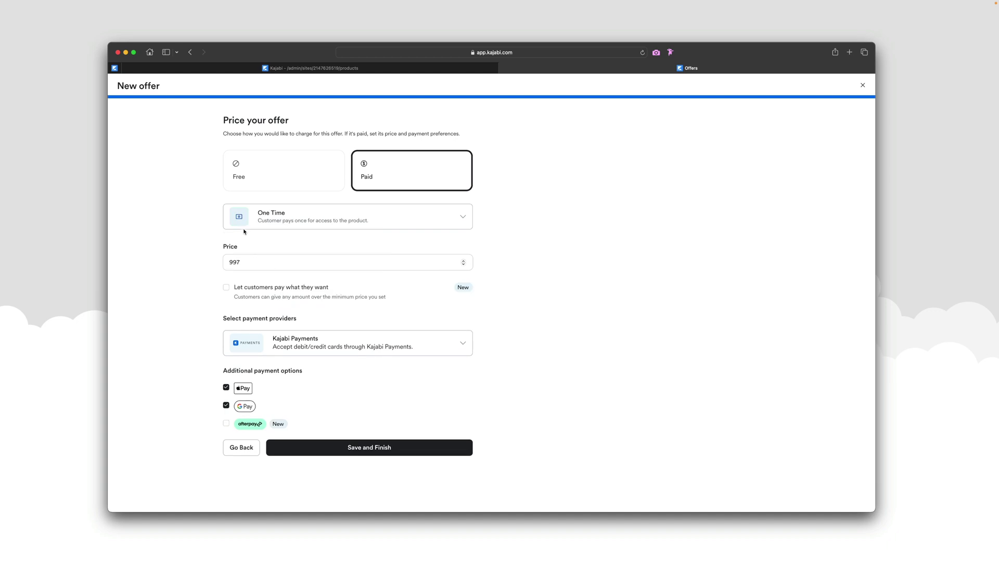
{"action": "left_click", "coordinate": [253, 265]}
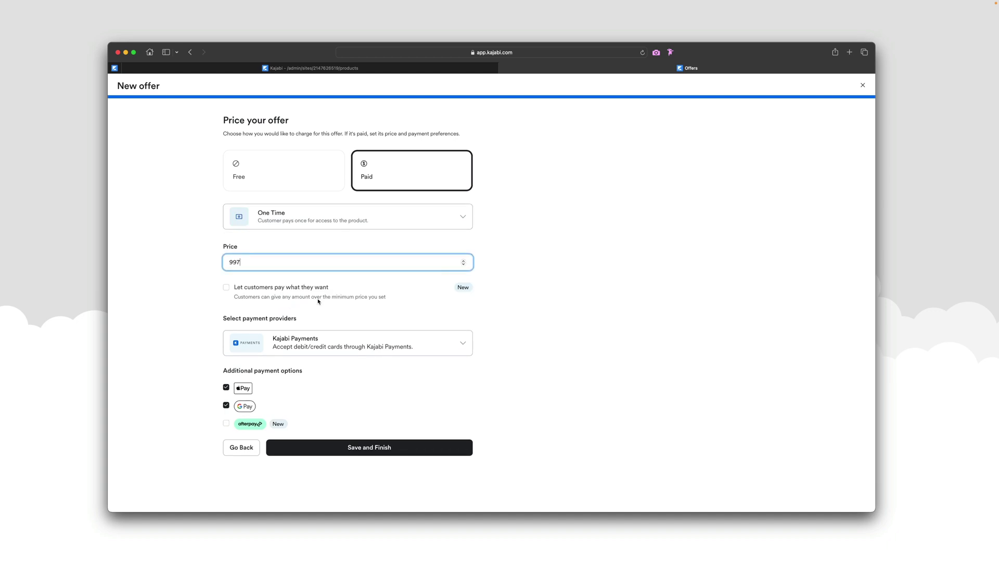
{"action": "left_click", "coordinate": [355, 449]}
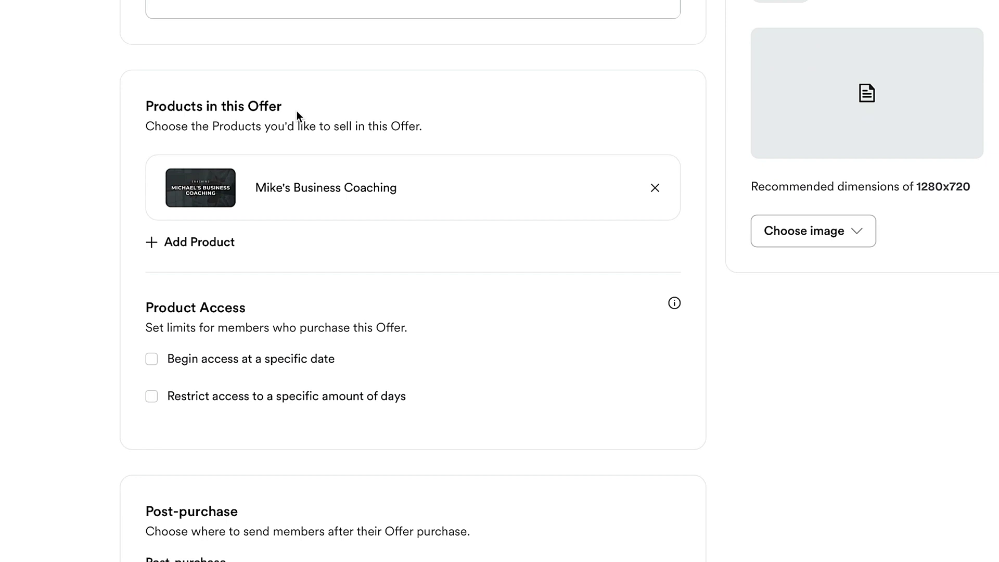
Add Kajabi Kickstart Course as a second product in the offer
{"action": "left_click", "coordinate": [181, 243]}
{"action": "left_click", "coordinate": [269, 254]}
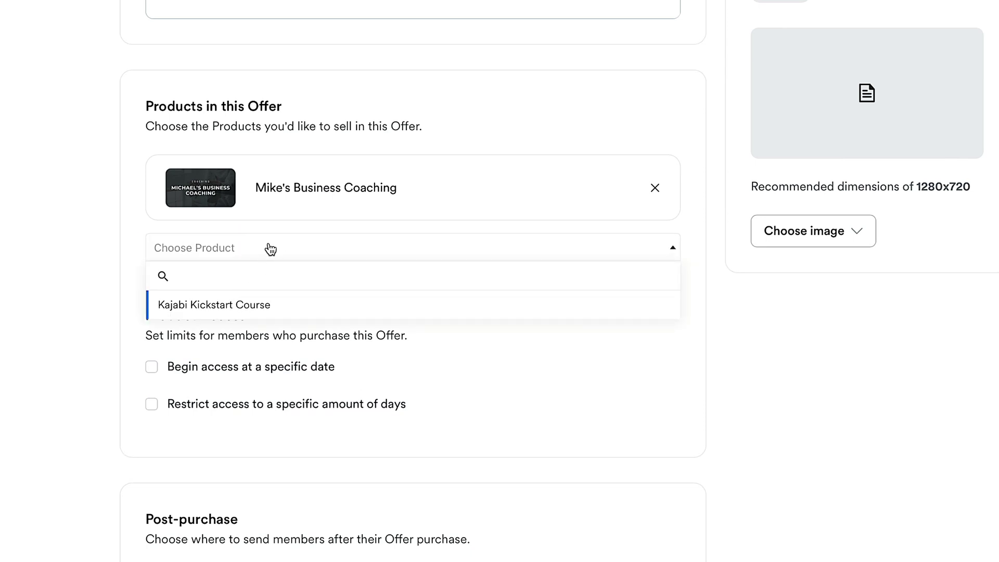
{"action": "left_click", "coordinate": [231, 311]}
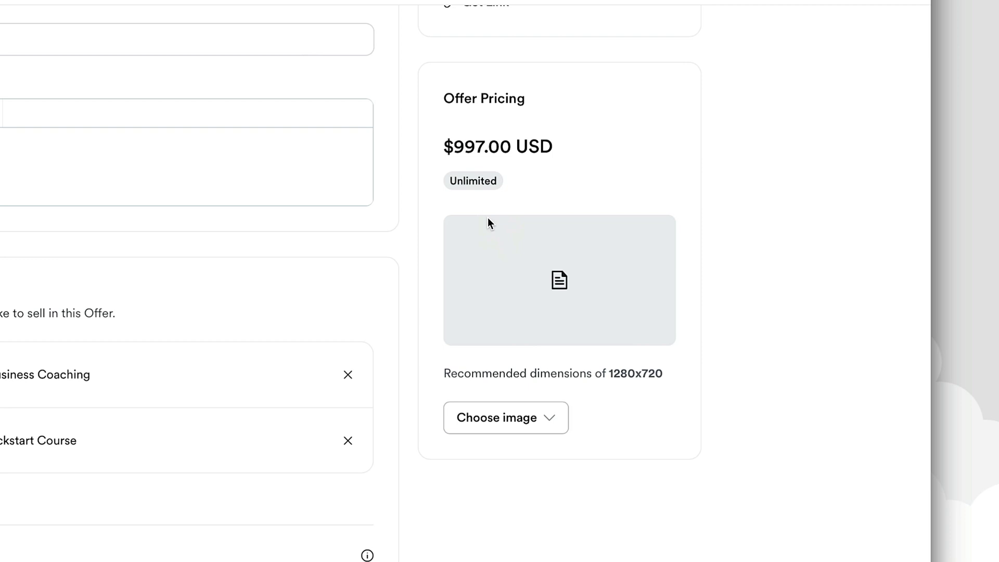
{"action": "scroll", "coordinate": [636, 190], "scroll_direction": "down", "scroll_amount": 8}
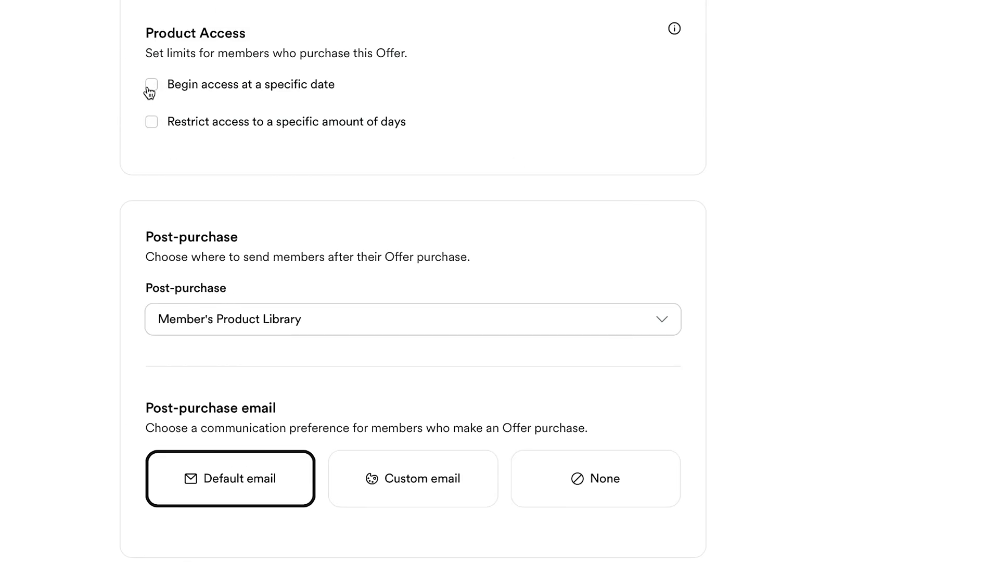
Make its access begin on 2023-10-27 and last 30 days
{"action": "left_click", "coordinate": [151, 86]}
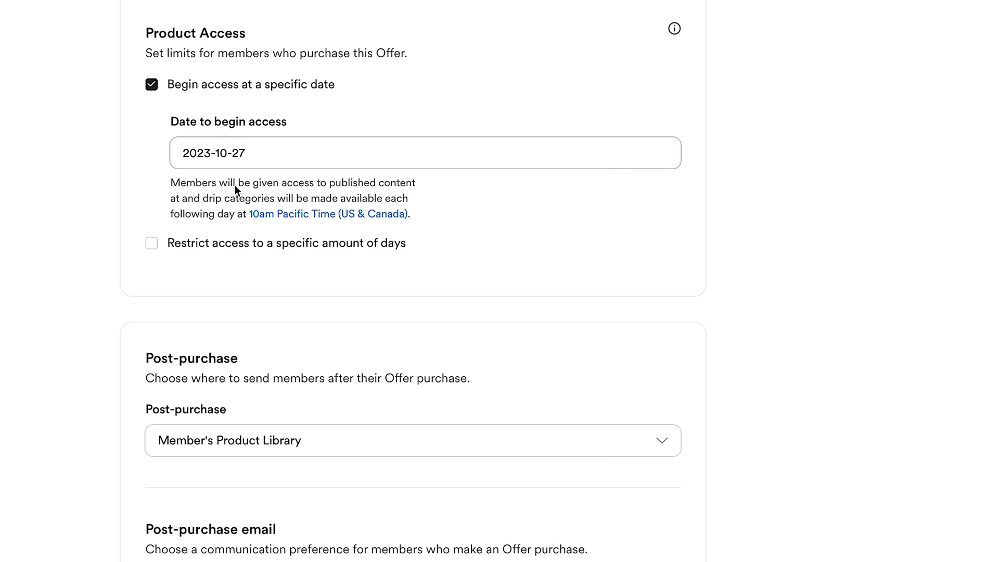
{"action": "left_click", "coordinate": [151, 244]}
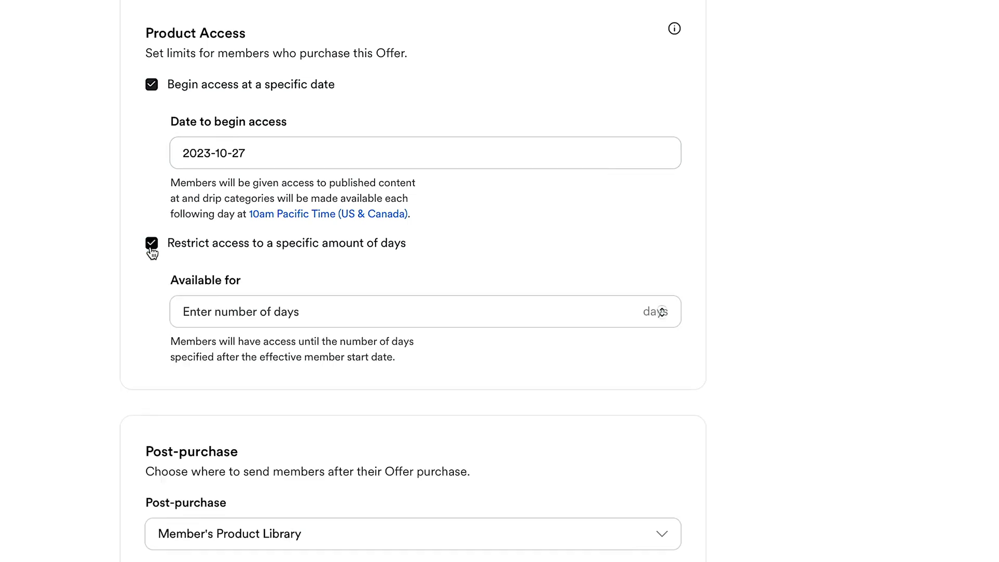
{"action": "left_click", "coordinate": [350, 317]}
{"action": "type", "text": "30"}
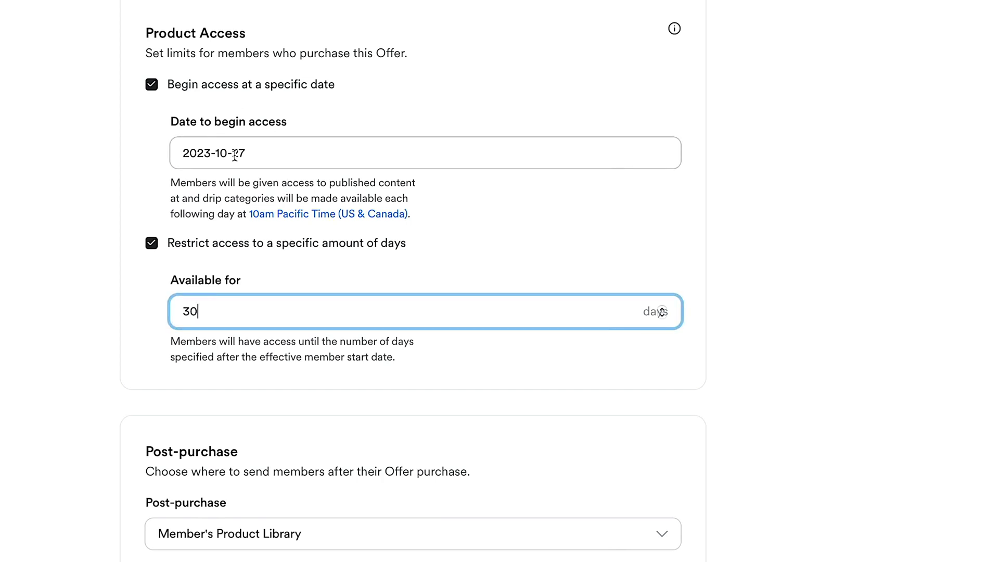
{"action": "scroll", "coordinate": [324, 182], "scroll_direction": "up", "scroll_amount": 1}
{"action": "scroll", "coordinate": [322, 179], "scroll_direction": "down", "scroll_amount": 8}
{"action": "scroll", "coordinate": [323, 180], "scroll_direction": "up", "scroll_amount": 1}
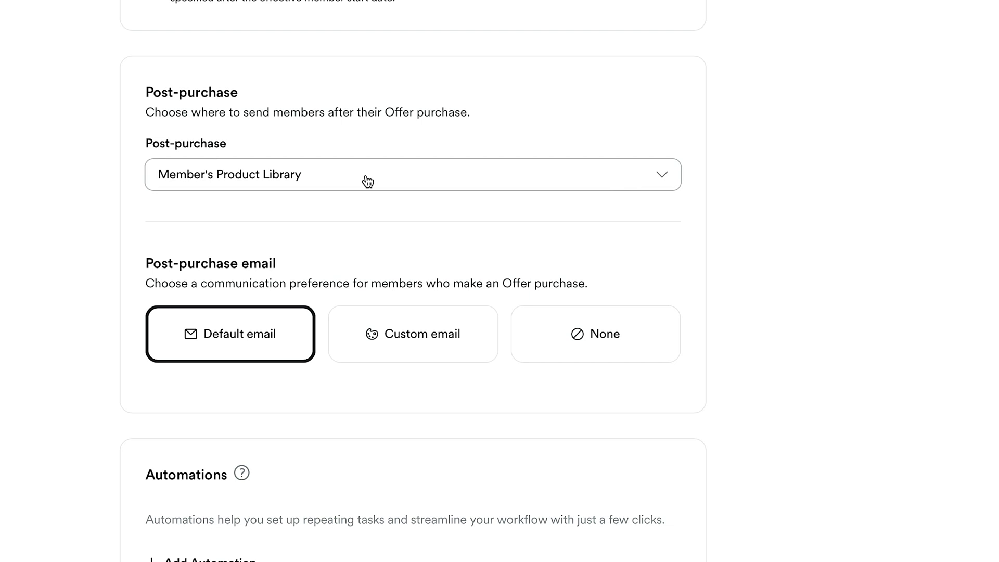
Check the post-purchase options and set the internal title to 'Temp Coaching #1'
{"action": "left_click", "coordinate": [323, 178]}
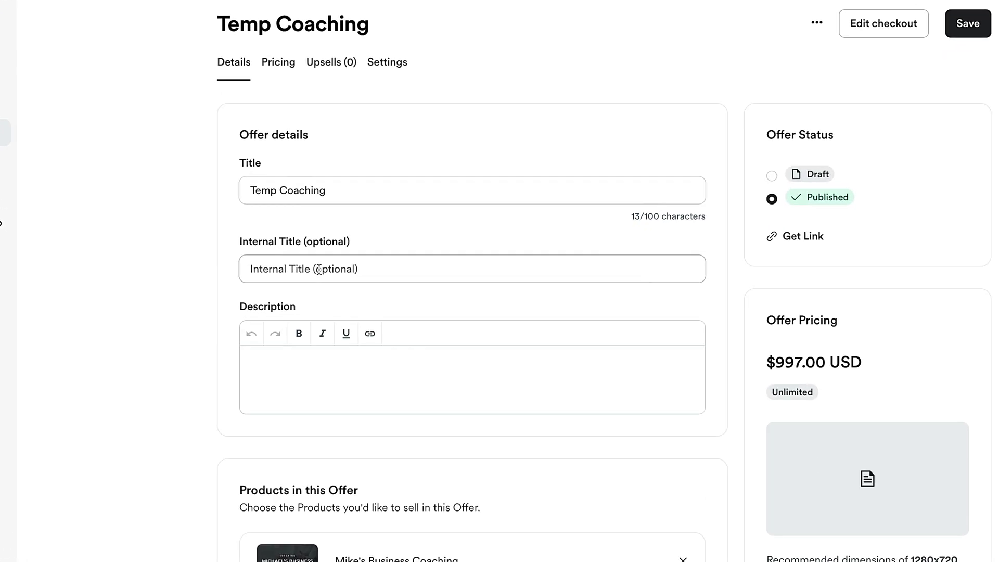
{"action": "left_click", "coordinate": [307, 267]}
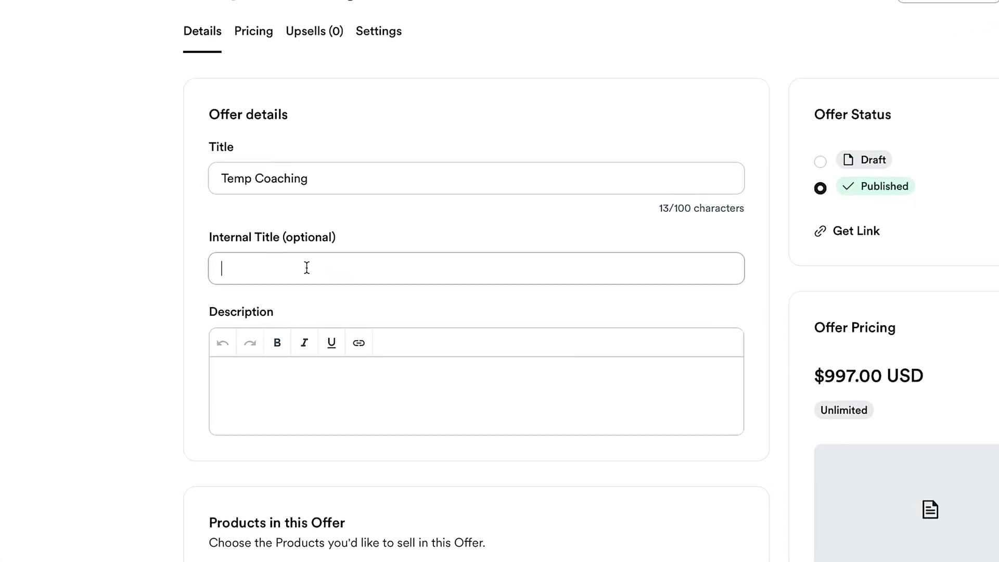
{"action": "type", "text": "Temp "}
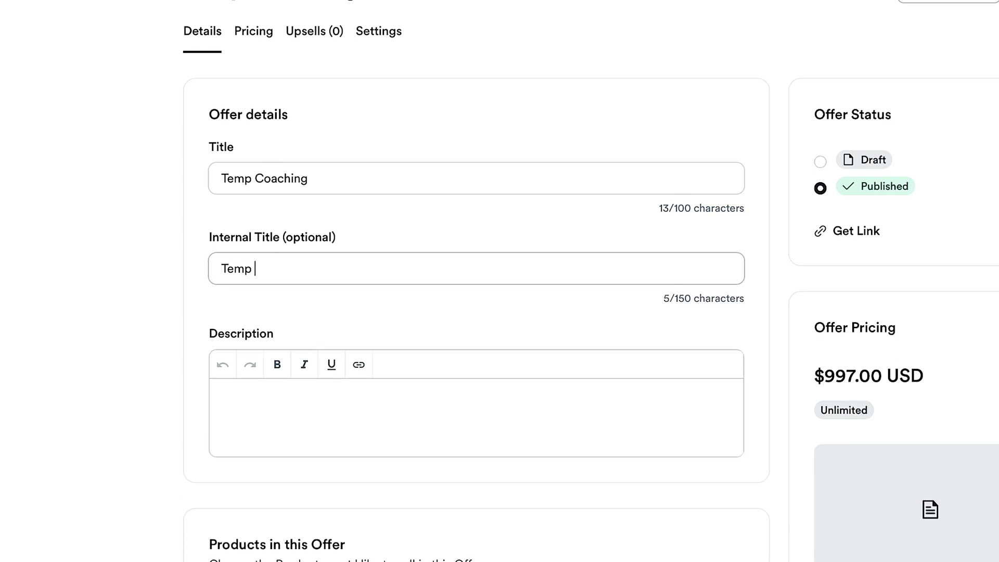
{"action": "type", "text": "Caoching !"}
{"action": "key", "text": "BackSpace"}
{"action": "type", "text": "#1"}
{"action": "left_click_drag", "start_coordinate": [220, 178], "coordinate": [374, 180]}
{"action": "left_click", "coordinate": [317, 178]}
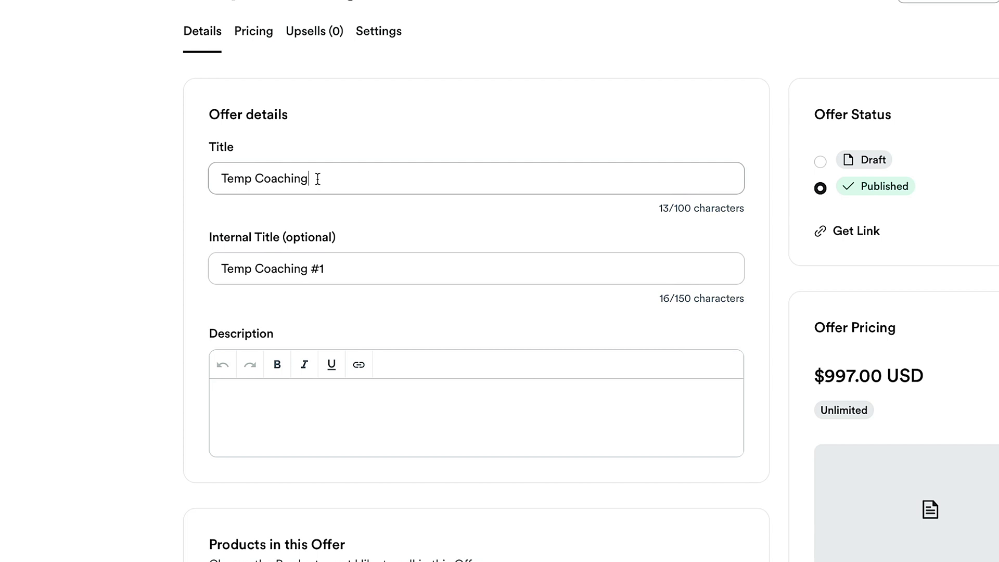
Enter the description 'Temporary Coaching for Aspiring Entrepreneurs!'
{"action": "left_click", "coordinate": [283, 401]}
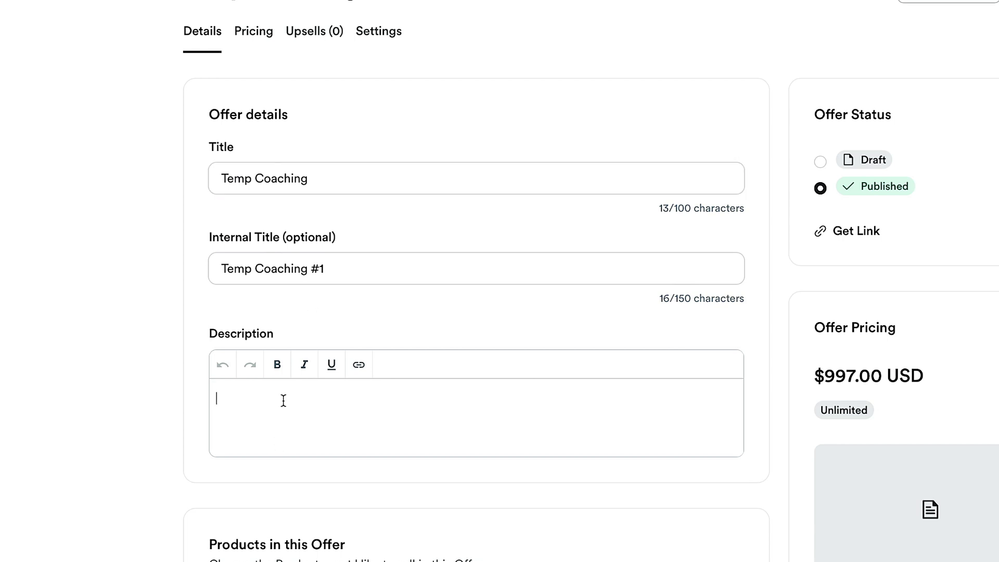
{"action": "type", "text": "Temporary Coaching for"}
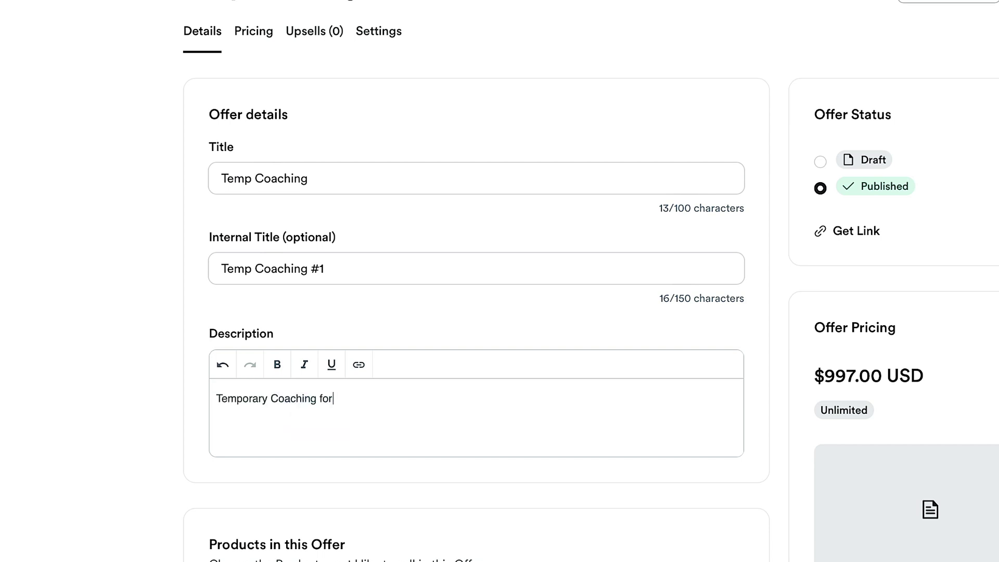
{"action": "type", "text": " Aspiring Entrepreneurs"}
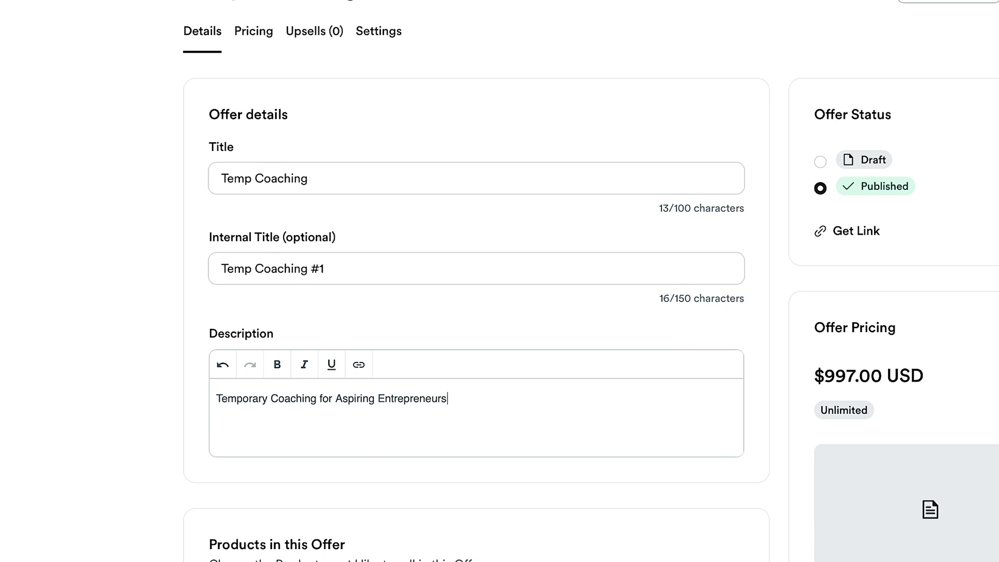
{"action": "type", "text": "!"}
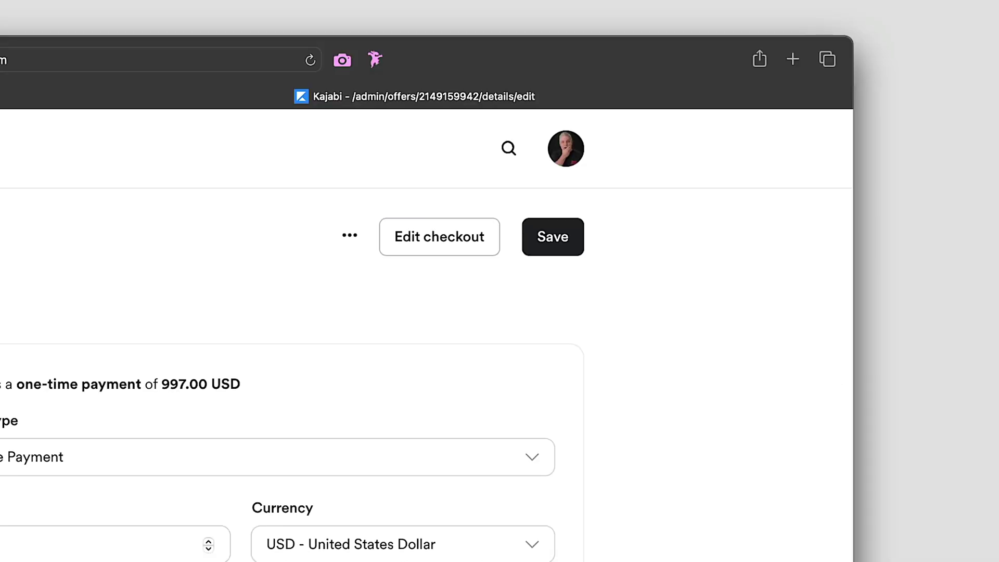
{"action": "left_click", "coordinate": [430, 238]}
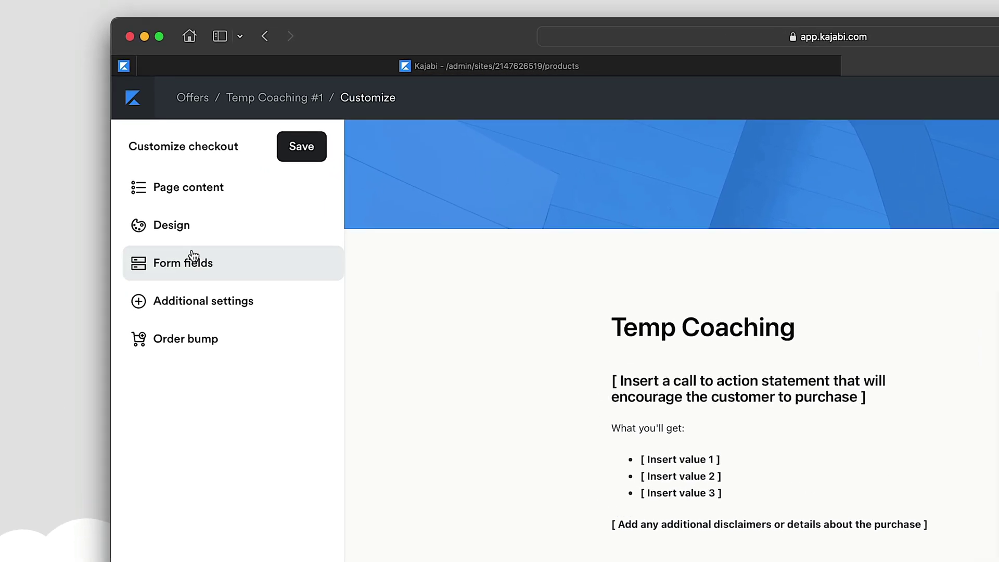
Open checkout Page content and select the 'What People Are Saying:' testimonials title
{"action": "left_click", "coordinate": [196, 209]}
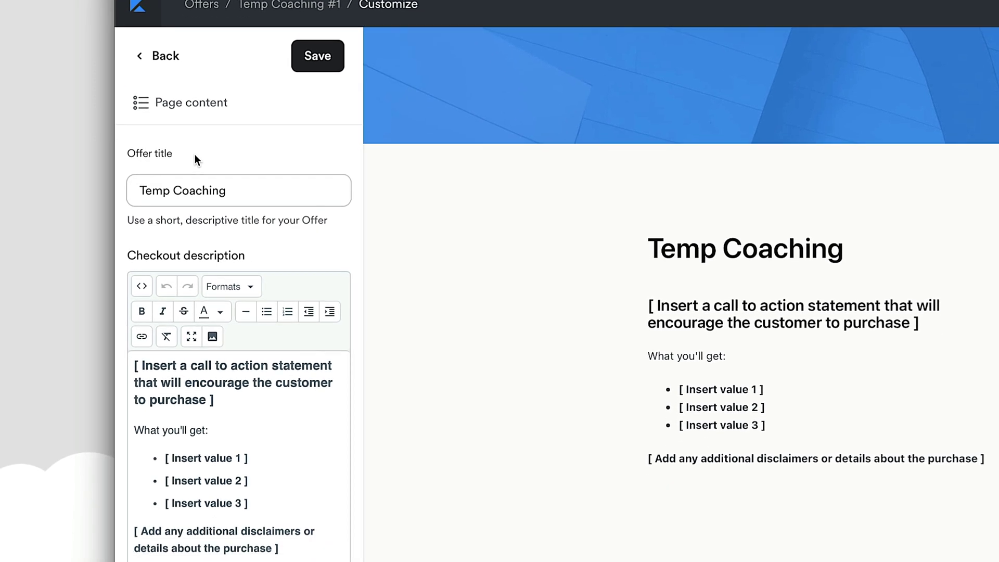
{"action": "mouse_move", "coordinate": [765, 260]}
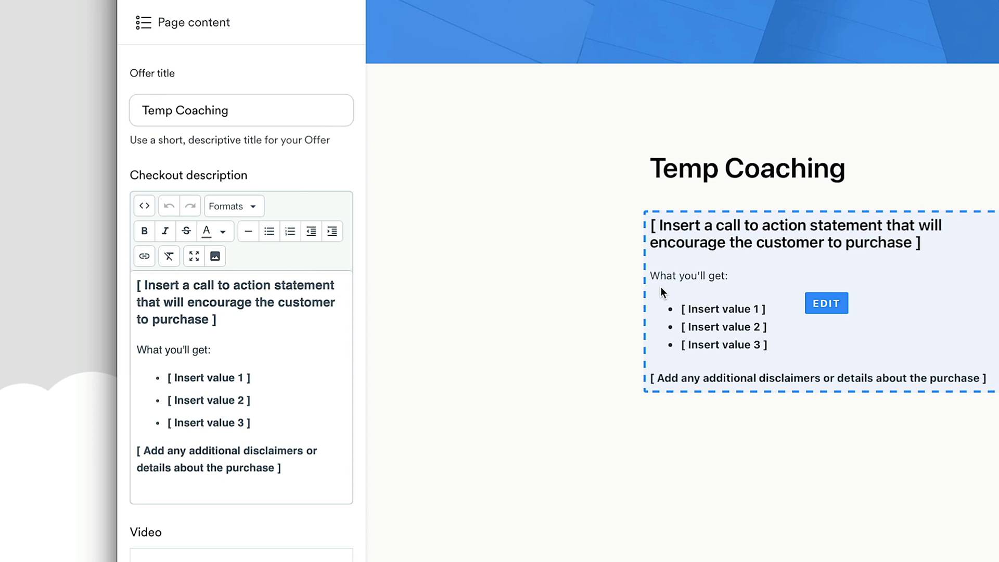
{"action": "scroll", "coordinate": [285, 315], "scroll_direction": "down", "scroll_amount": 4}
{"action": "scroll", "coordinate": [284, 314], "scroll_direction": "down", "scroll_amount": 3}
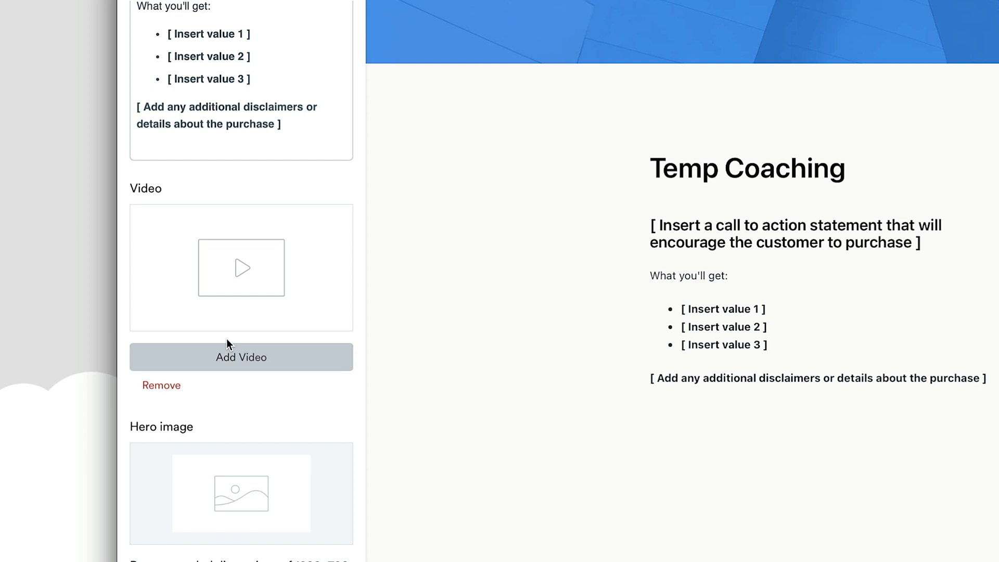
{"action": "scroll", "coordinate": [227, 338], "scroll_direction": "down", "scroll_amount": 1}
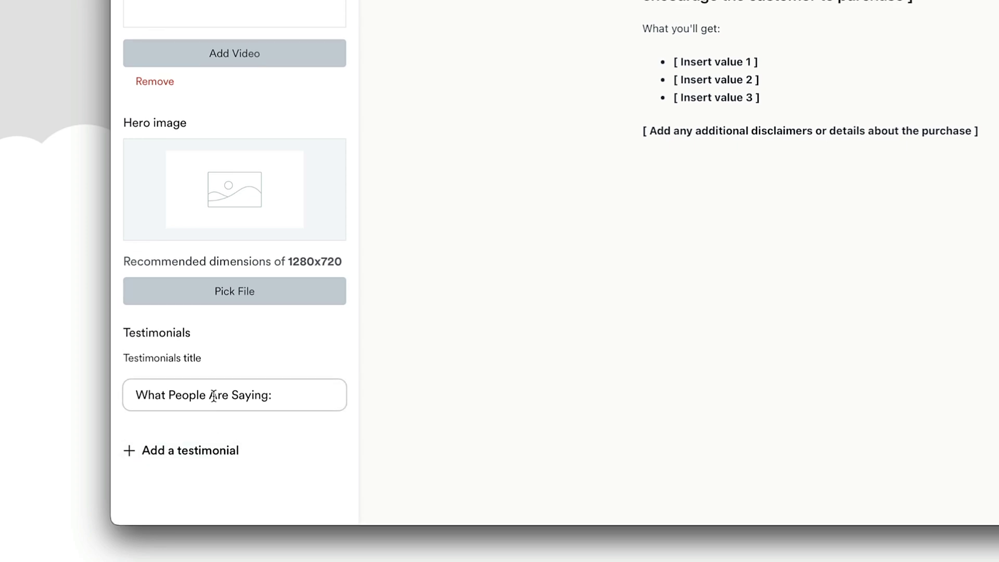
{"action": "left_click_drag", "start_coordinate": [286, 392], "coordinate": [146, 394]}
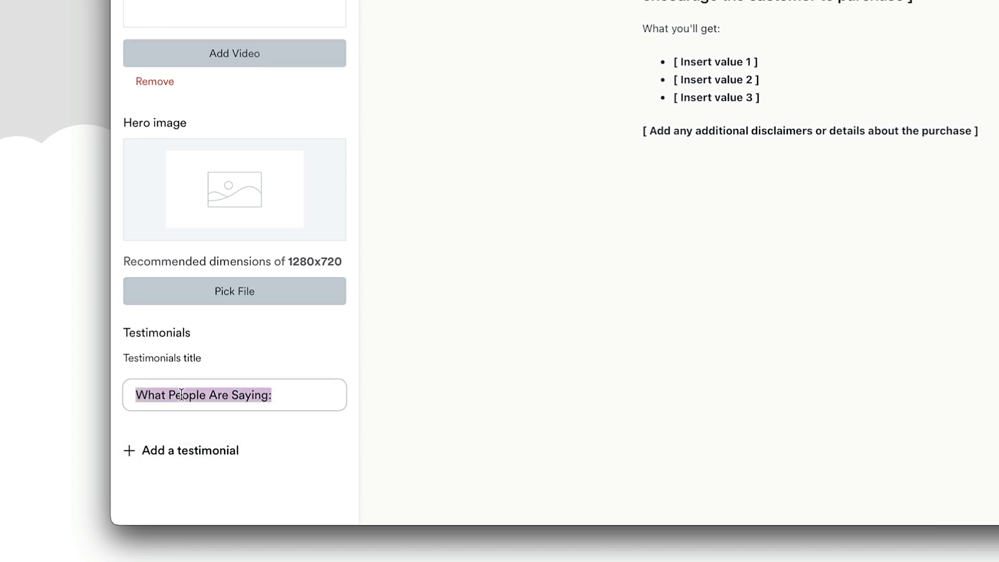
Cancel the Add a testimonial form without adding one and go back to the checkout sections
{"action": "left_click", "coordinate": [172, 456]}
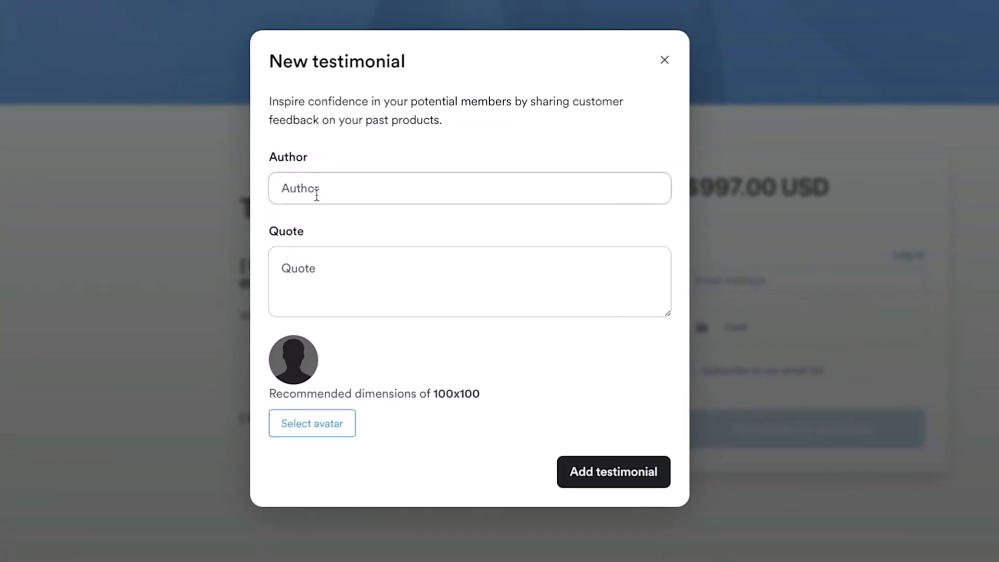
{"action": "left_click", "coordinate": [315, 191]}
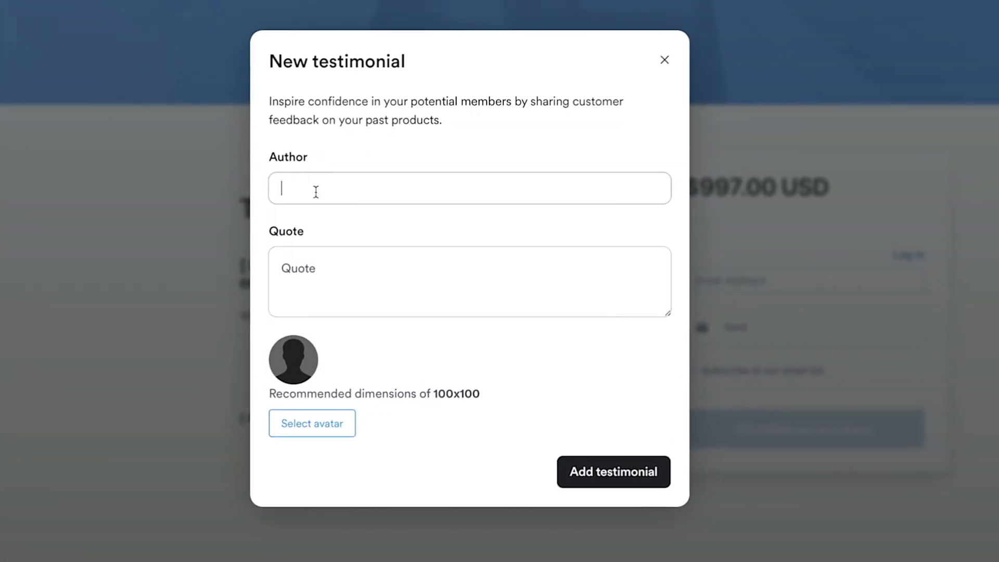
{"action": "left_click", "coordinate": [354, 283]}
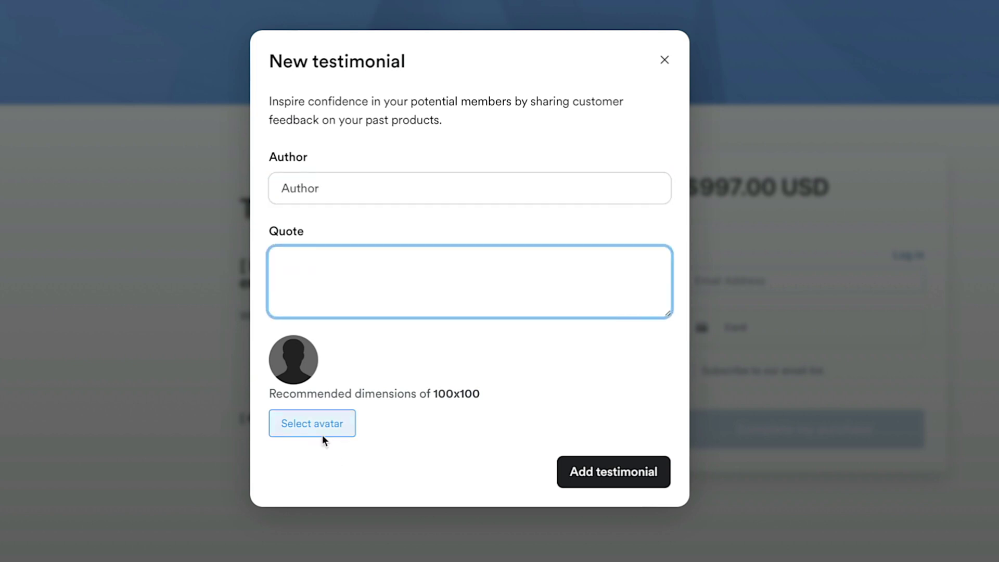
{"action": "left_click", "coordinate": [665, 60]}
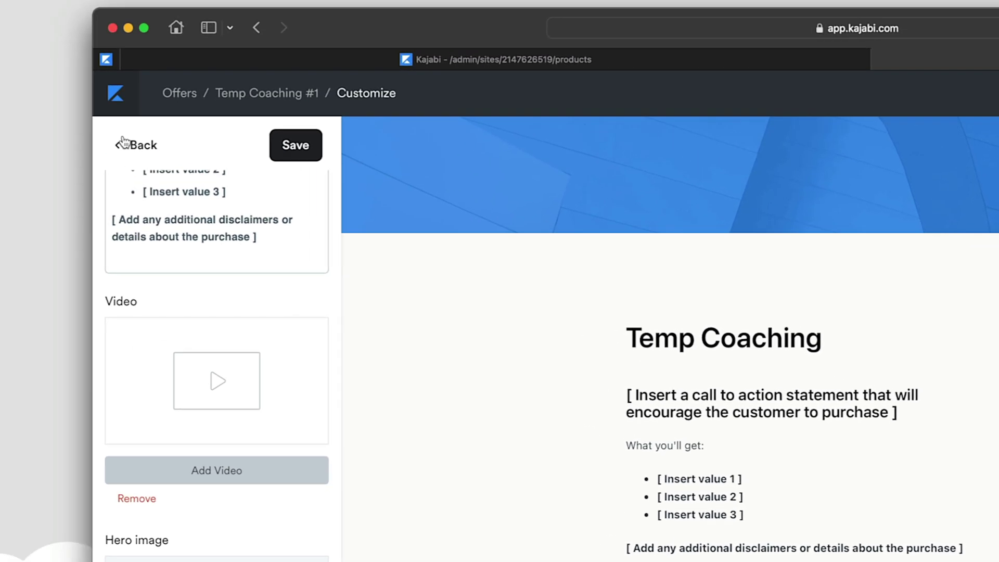
{"action": "left_click", "coordinate": [127, 143]}
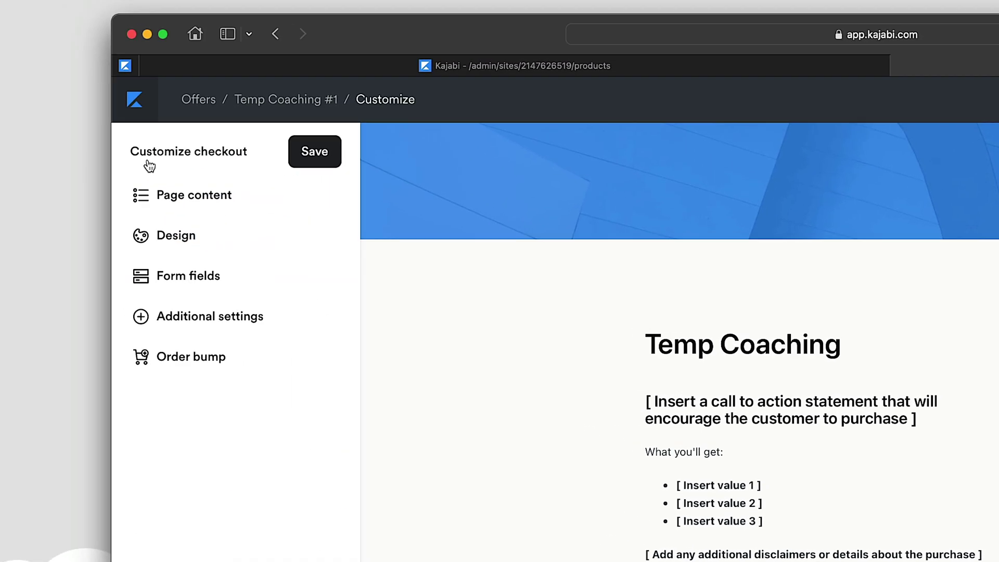
Save the checkout design with the 'Complete my purchase' button and the banner disabled
{"action": "left_click", "coordinate": [175, 240]}
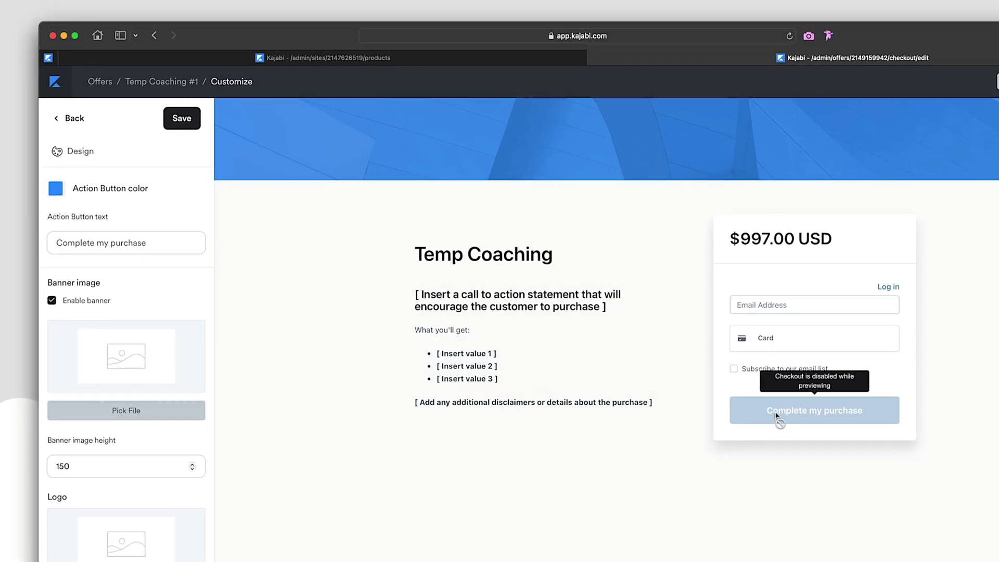
{"action": "triple_click", "coordinate": [129, 241]}
{"action": "key", "text": "BackSpace"}
{"action": "left_click", "coordinate": [145, 272]}
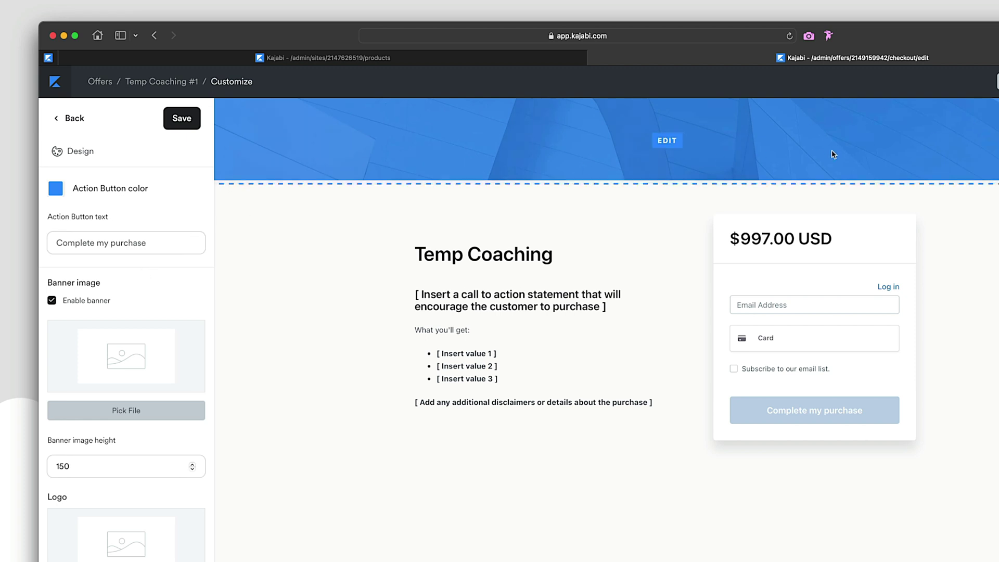
{"action": "left_click", "coordinate": [51, 300]}
{"action": "left_click", "coordinate": [52, 301]}
{"action": "left_click", "coordinate": [51, 300]}
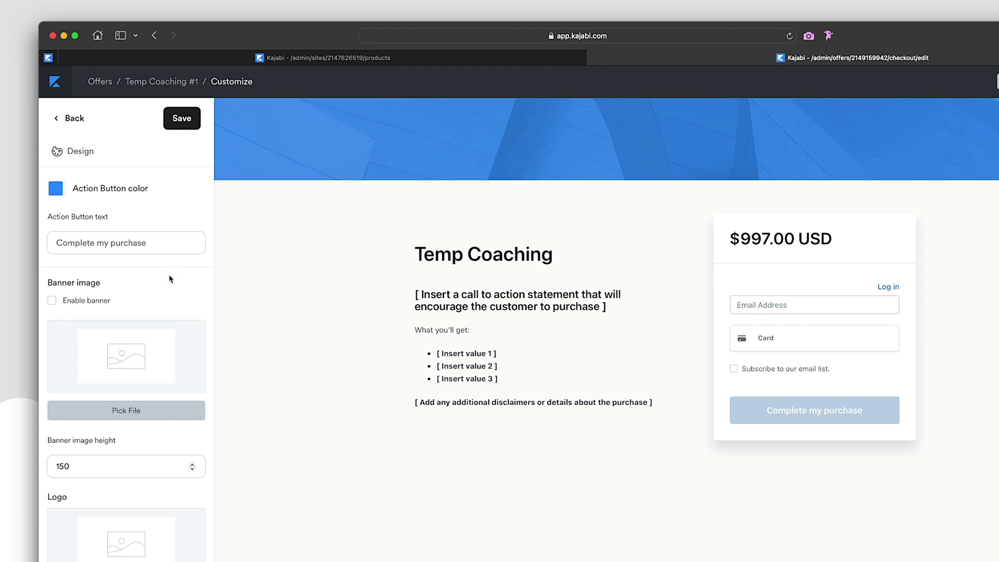
{"action": "left_click", "coordinate": [181, 120]}
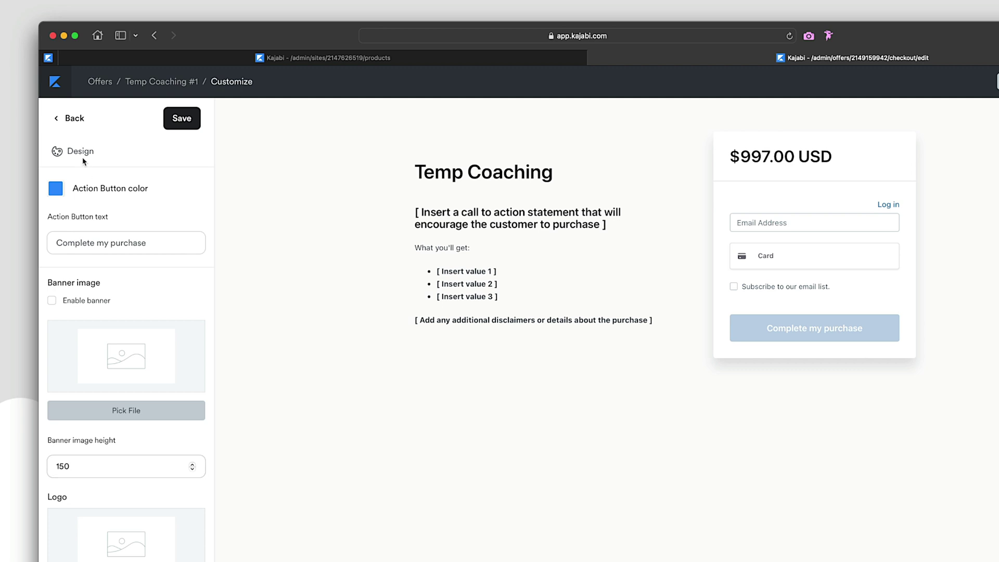
{"action": "left_click", "coordinate": [76, 121]}
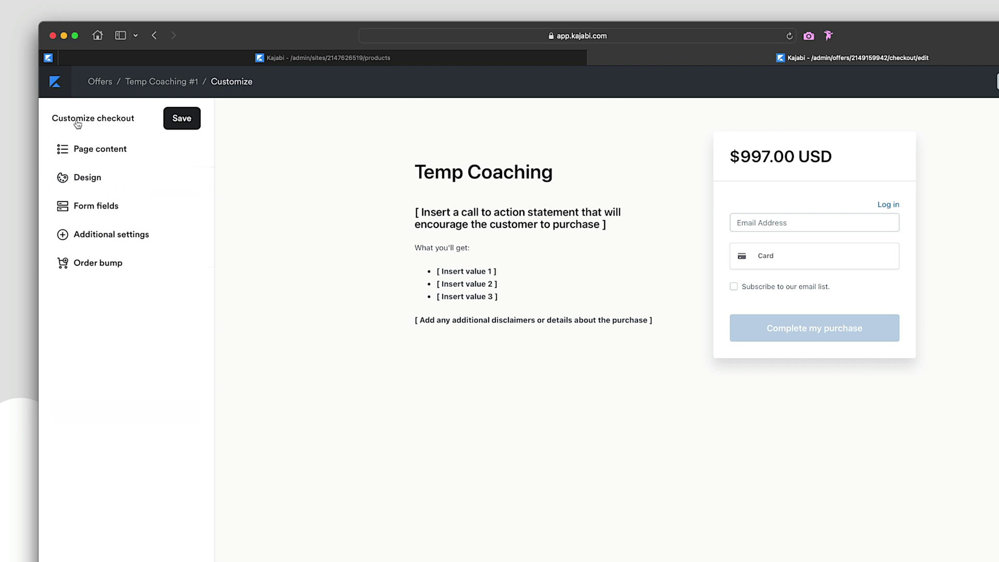
Collect the buyer's name, address and phone number in the checkout form fields
{"action": "left_click", "coordinate": [89, 206]}
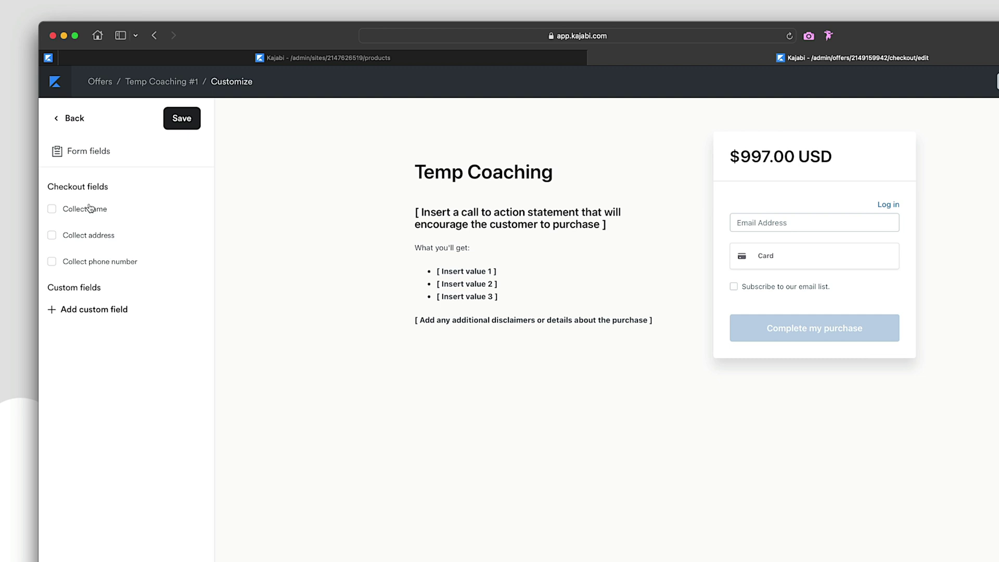
{"action": "left_click", "coordinate": [52, 210]}
{"action": "left_click", "coordinate": [51, 235]}
{"action": "left_click", "coordinate": [51, 262]}
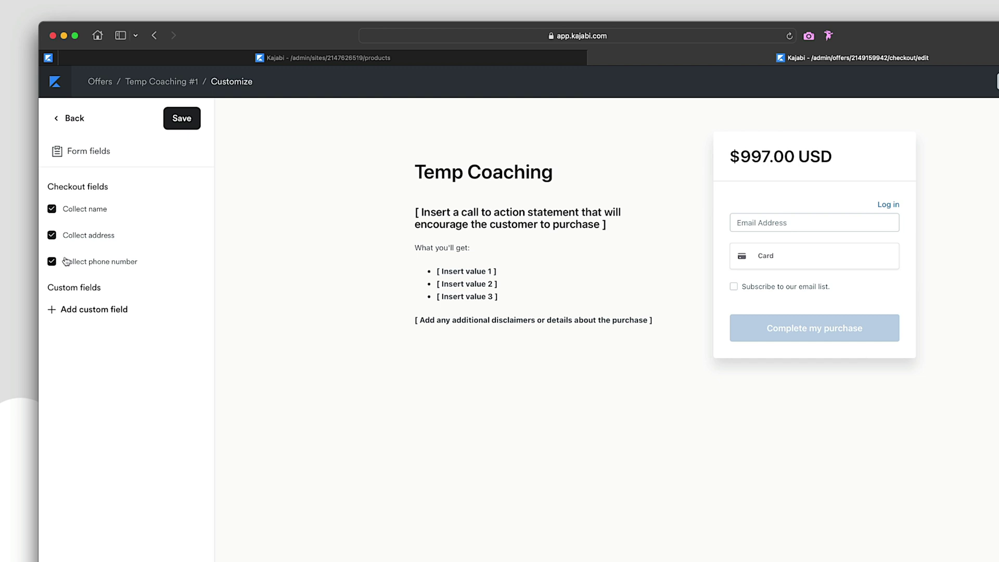
Skip adding a custom field, save the form fields, and open the order bump settings
{"action": "left_click", "coordinate": [88, 310]}
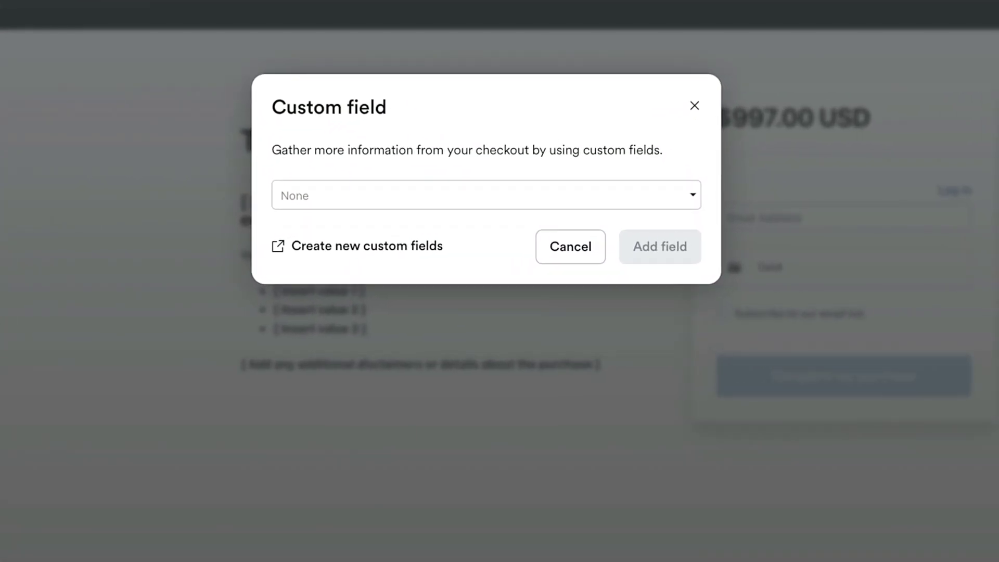
{"action": "left_click", "coordinate": [534, 206]}
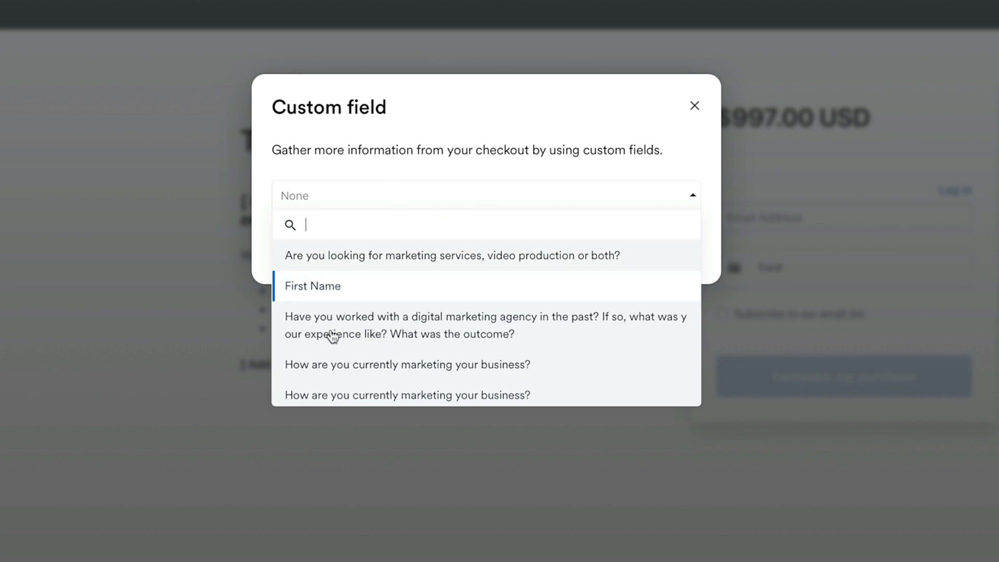
{"action": "scroll", "coordinate": [344, 328], "scroll_direction": "down", "scroll_amount": 2}
{"action": "scroll", "coordinate": [346, 325], "scroll_direction": "down", "scroll_amount": 2}
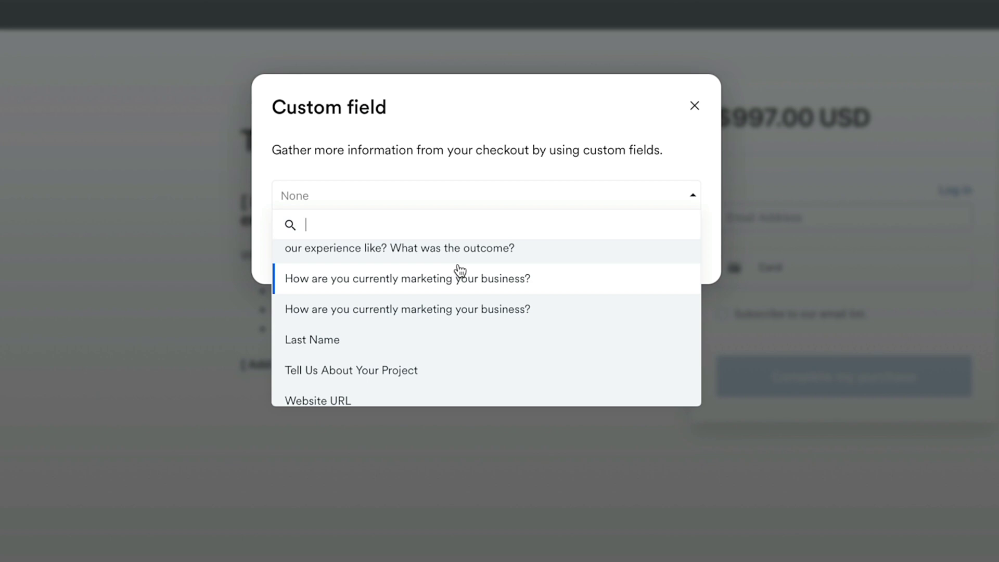
{"action": "left_click", "coordinate": [546, 102]}
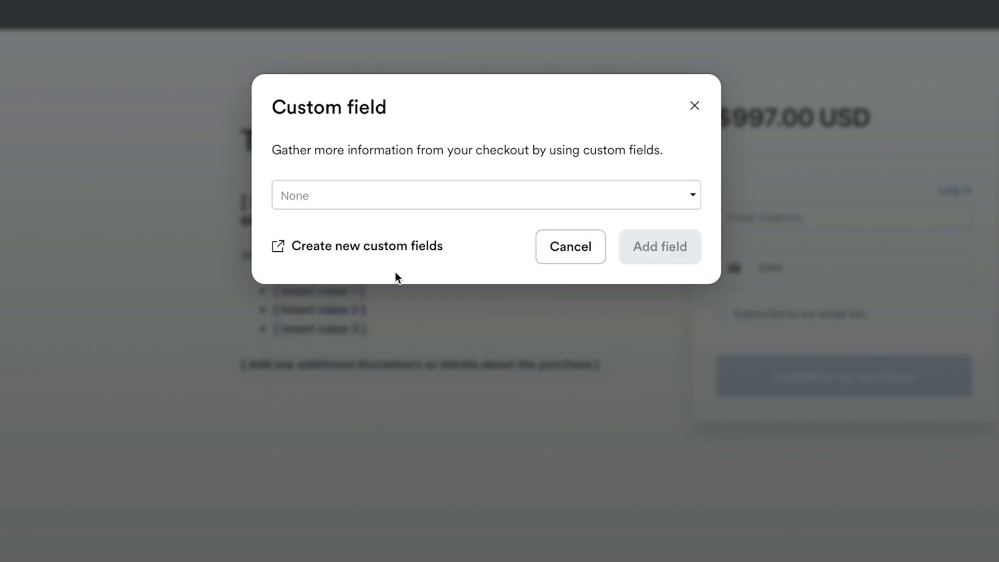
{"action": "left_click", "coordinate": [635, 200]}
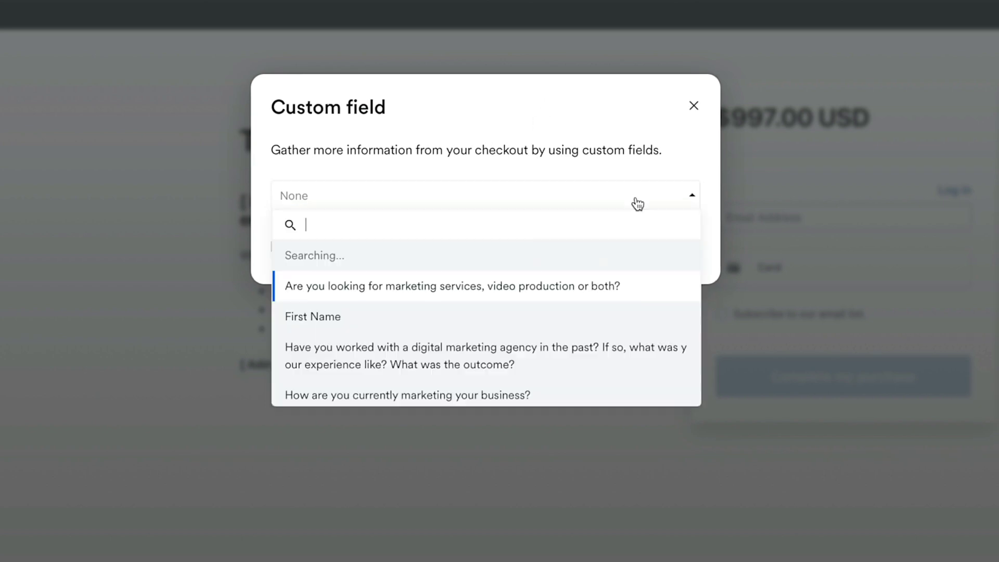
{"action": "left_click", "coordinate": [674, 203]}
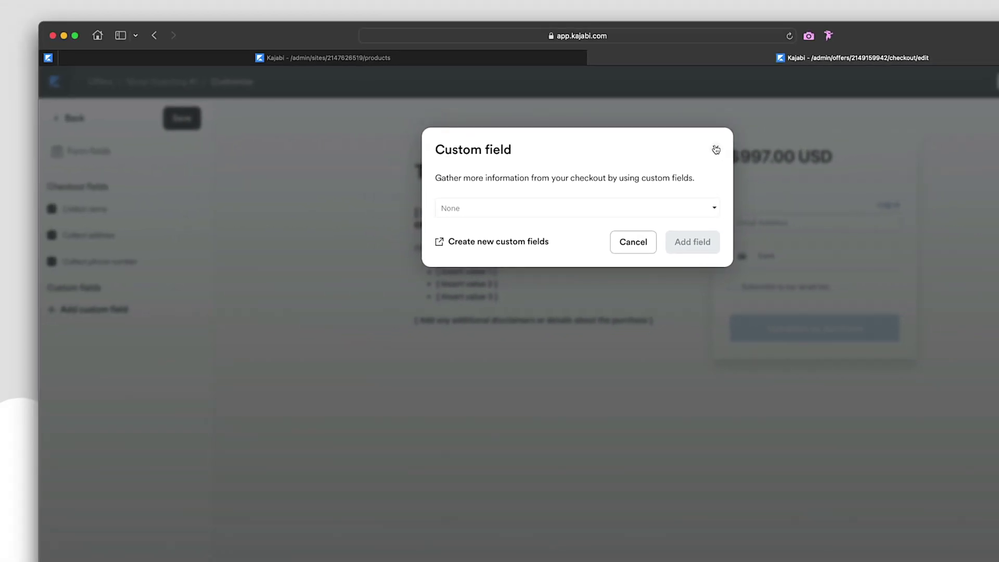
{"action": "key", "text": "Escape"}
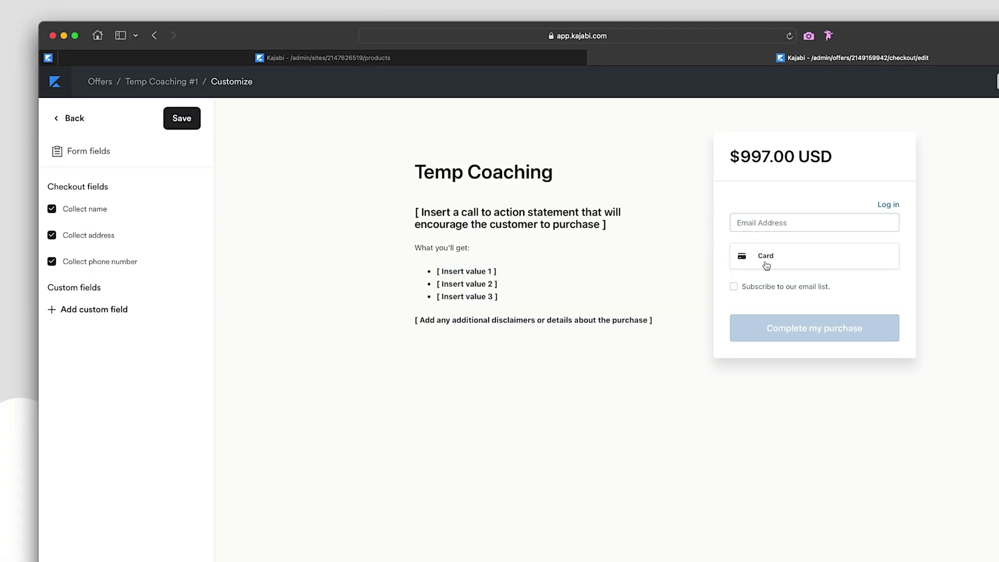
{"action": "left_click", "coordinate": [186, 126]}
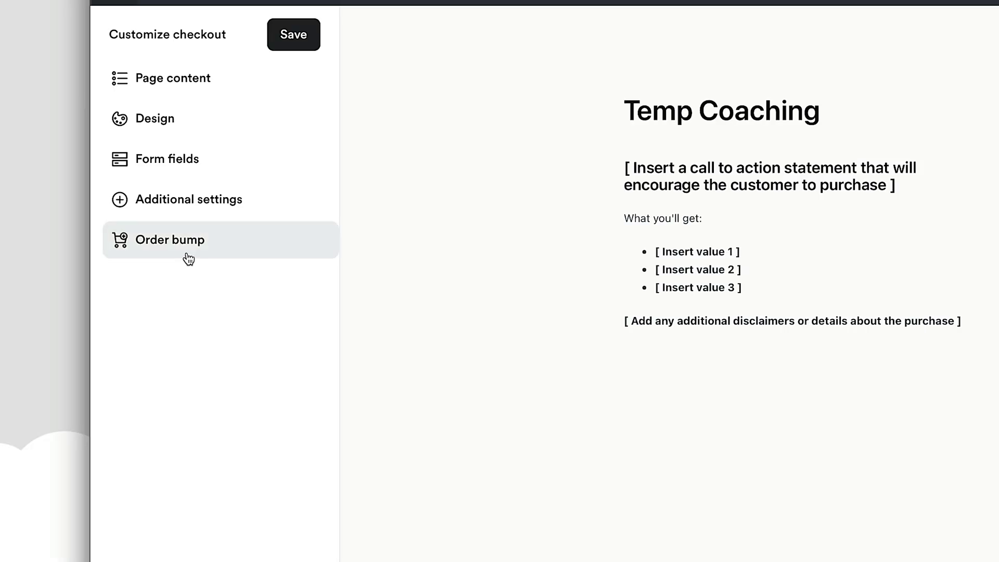
{"action": "left_click", "coordinate": [185, 249]}
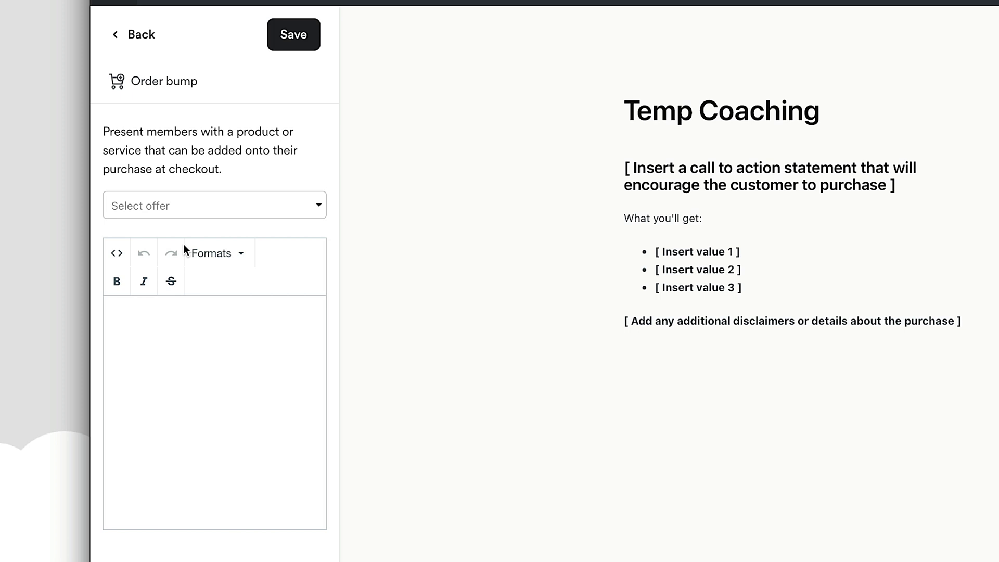
Make Private 1:1 Paid Monthly Coaching the order bump with pitch 'Also, take advantage of my Paid Monthly Online Business Coaching.' and save
{"action": "left_click", "coordinate": [180, 207]}
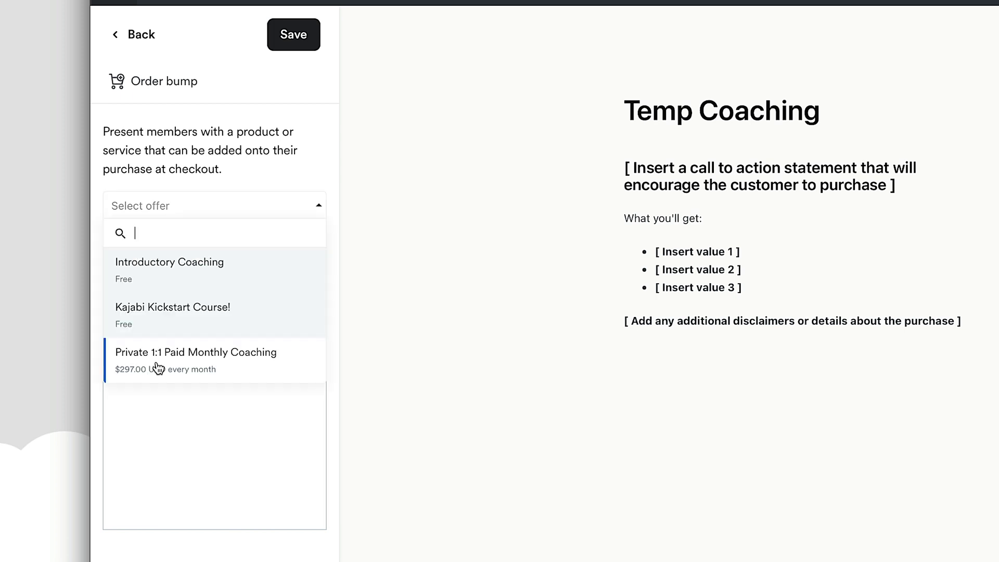
{"action": "left_click", "coordinate": [158, 367]}
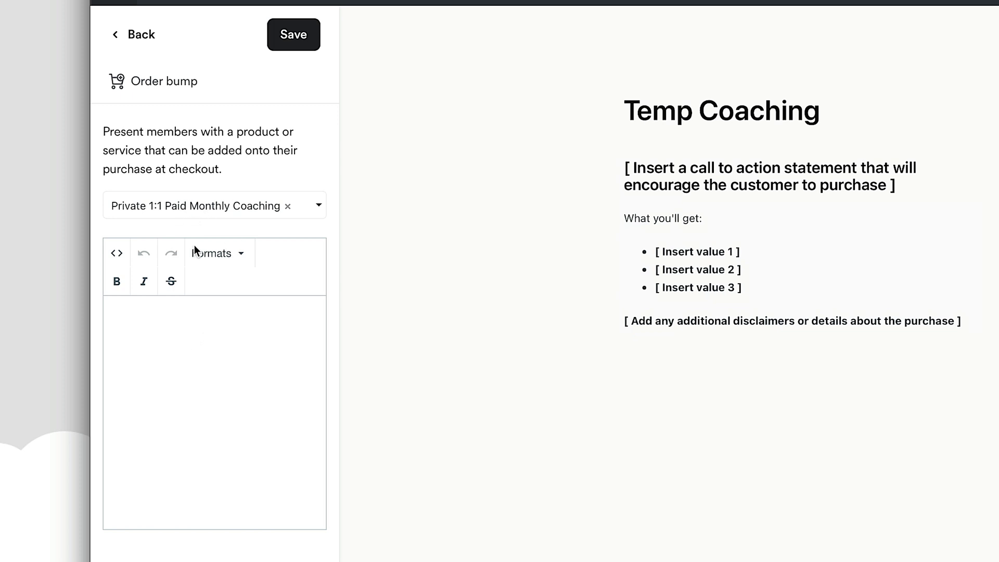
{"action": "left_click", "coordinate": [146, 319]}
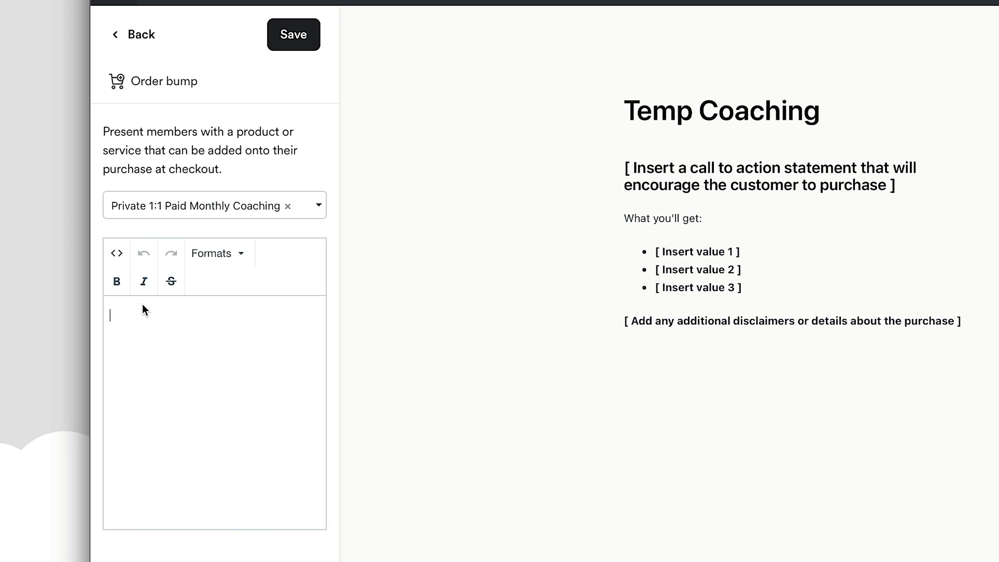
{"action": "type", "text": "Also, take advantage of my Paid"}
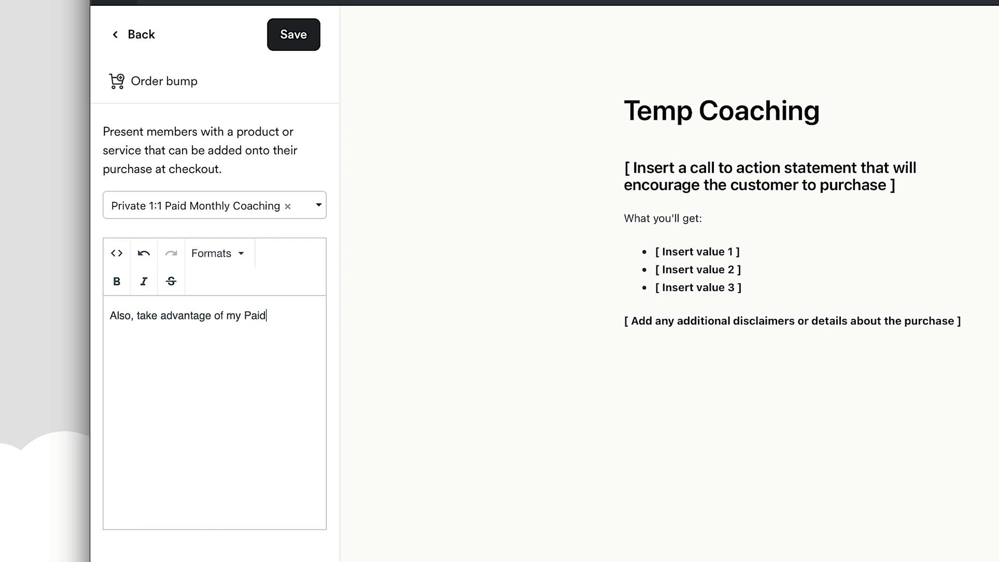
{"action": "type", "text": " Monthly Online"}
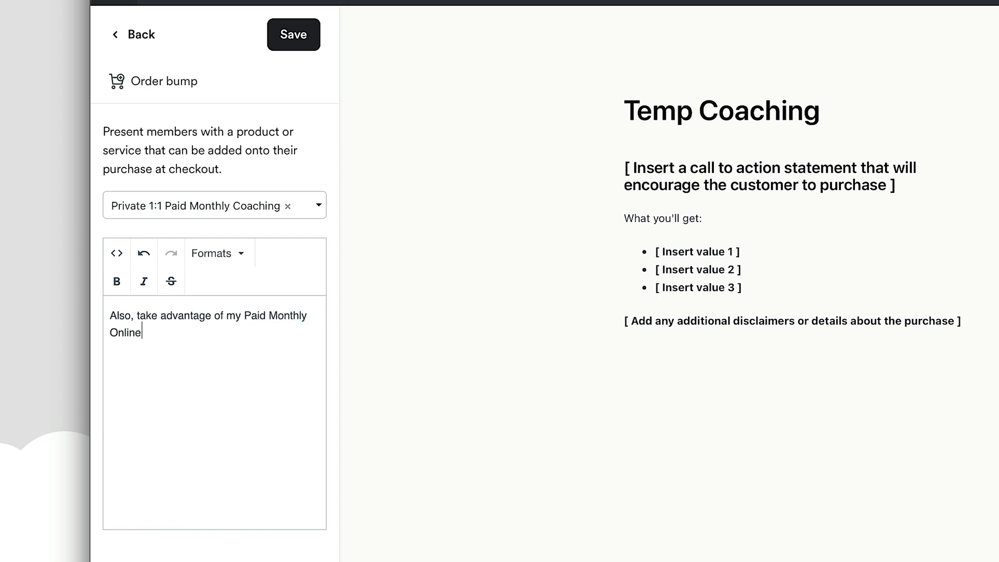
{"action": "type", "text": " Business Coaching"}
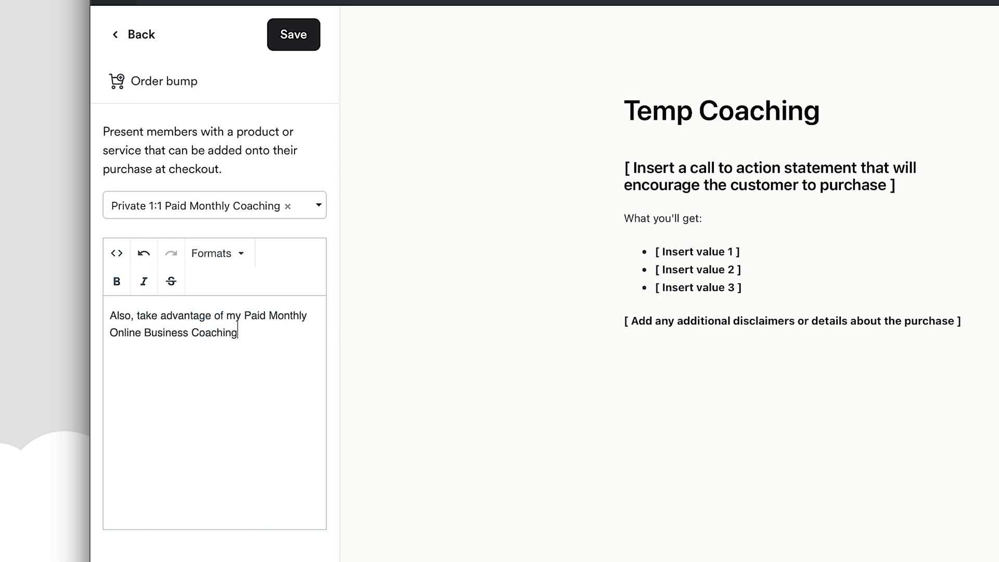
{"action": "type", "text": "."}
{"action": "left_click", "coordinate": [285, 41]}
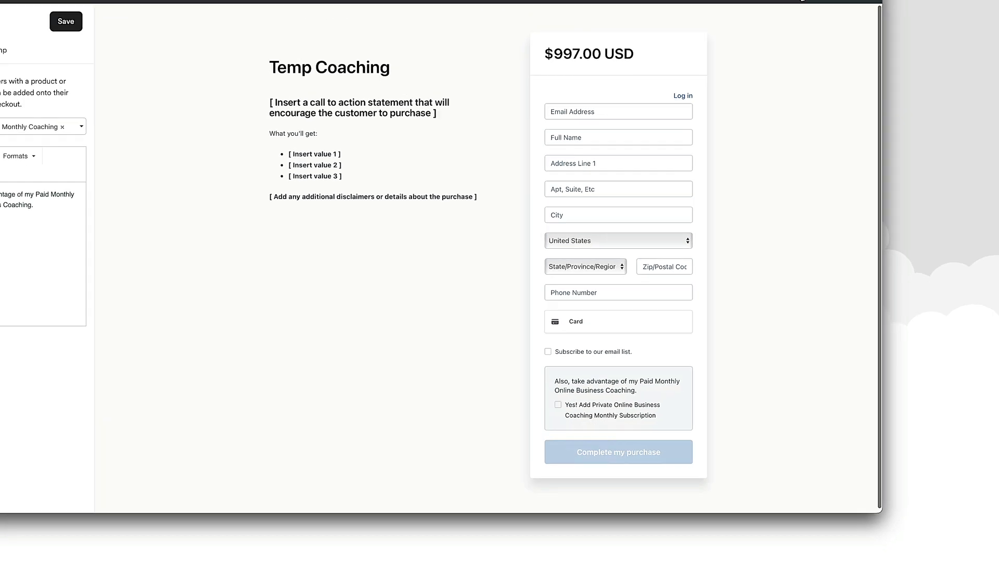
{"action": "left_click", "coordinate": [806, 82]}
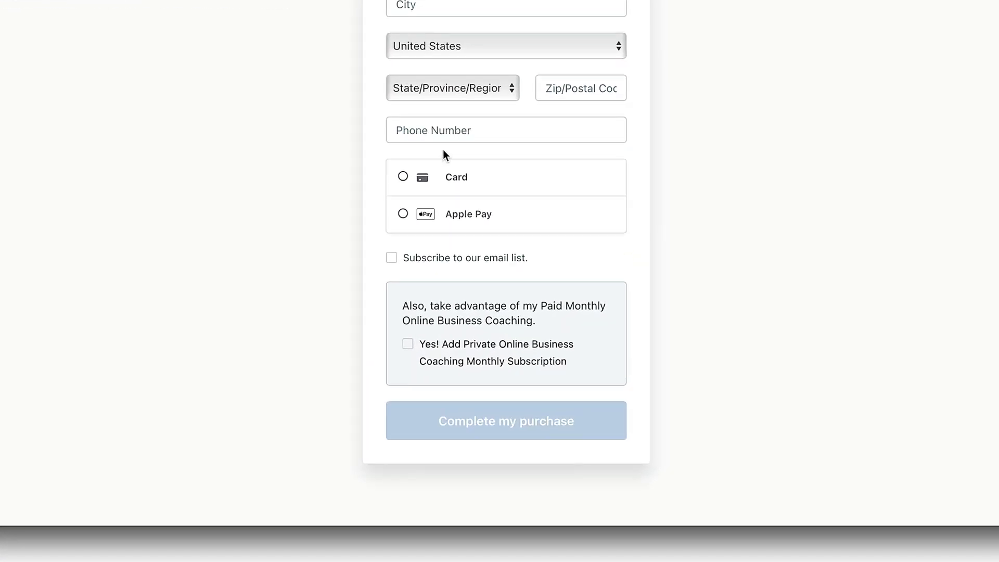
In the checkout preview, choose Apple Pay, subscribe to the email list and add the coaching order bump
{"action": "left_click", "coordinate": [403, 177]}
{"action": "scroll", "coordinate": [510, 253], "scroll_direction": "down", "scroll_amount": 4}
{"action": "left_click", "coordinate": [403, 214]}
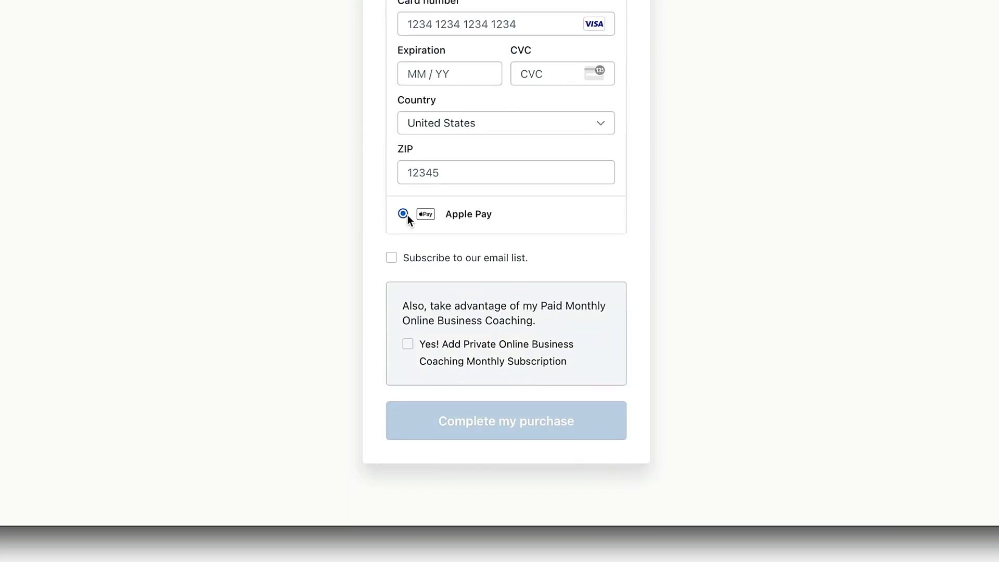
{"action": "left_click", "coordinate": [393, 261]}
{"action": "left_click", "coordinate": [406, 346]}
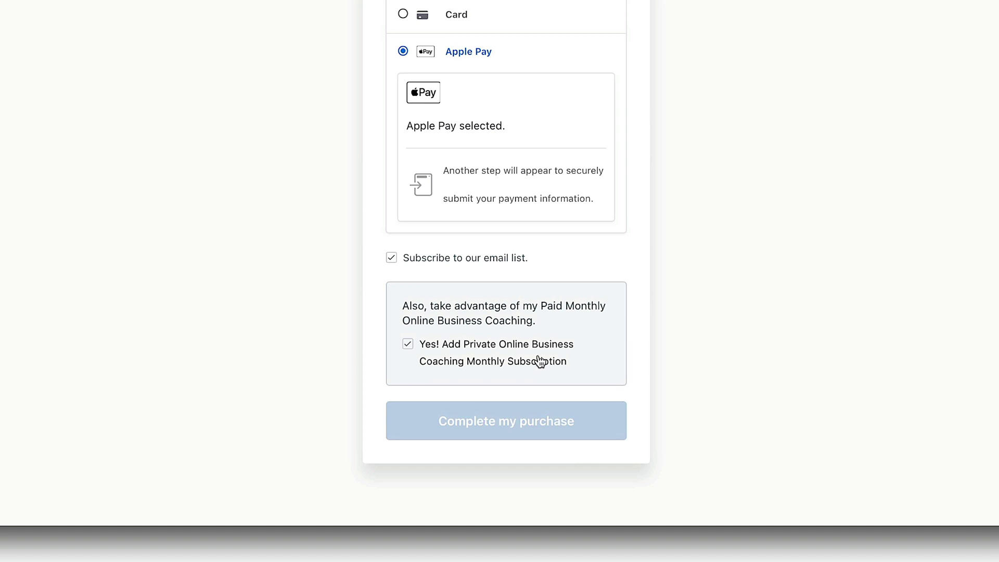
Scroll the preview to confirm the $297.00 subscription and $1,294.00 USD due now
{"action": "scroll", "coordinate": [542, 363], "scroll_direction": "up", "scroll_amount": 3}
{"action": "scroll", "coordinate": [526, 361], "scroll_direction": "down", "scroll_amount": 4}
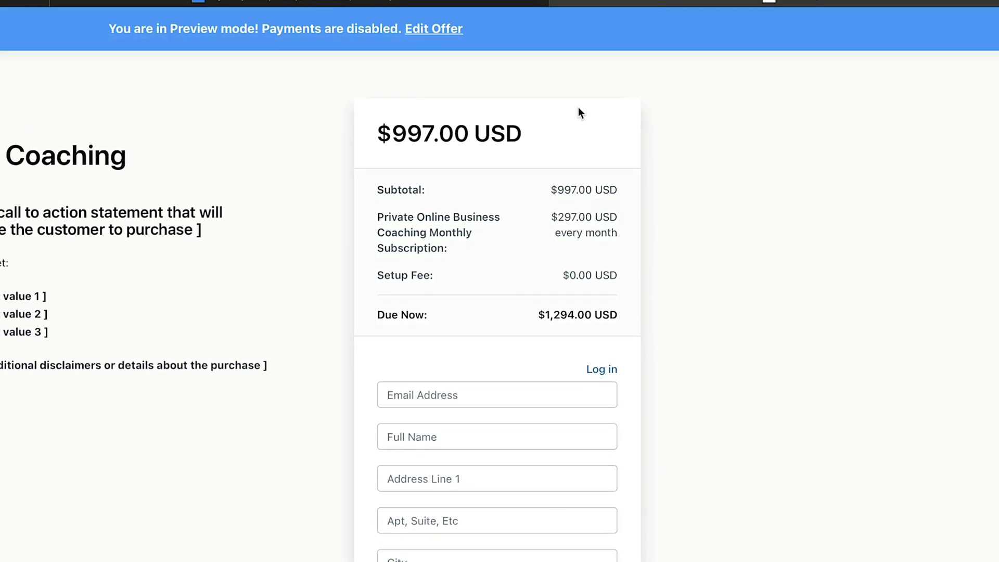
{"action": "scroll", "coordinate": [480, 195], "scroll_direction": "down", "scroll_amount": 4}
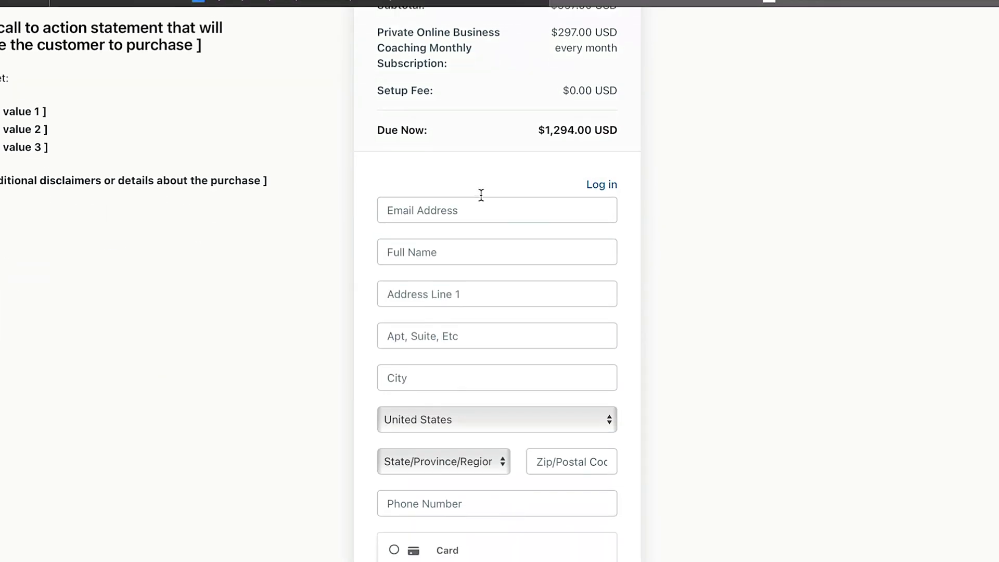
{"action": "scroll", "coordinate": [487, 193], "scroll_direction": "up", "scroll_amount": 3}
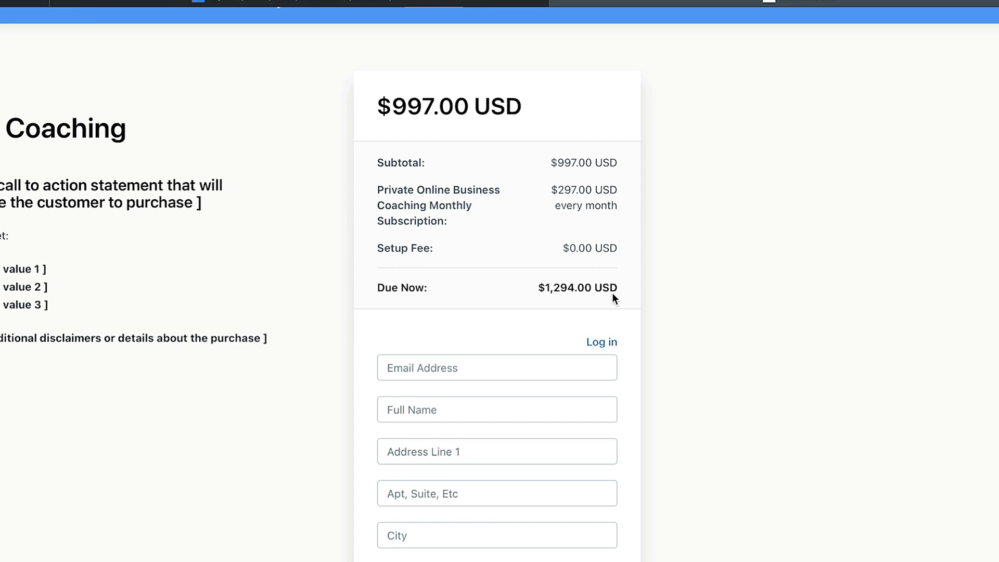
{"action": "scroll", "coordinate": [586, 290], "scroll_direction": "down", "scroll_amount": 3}
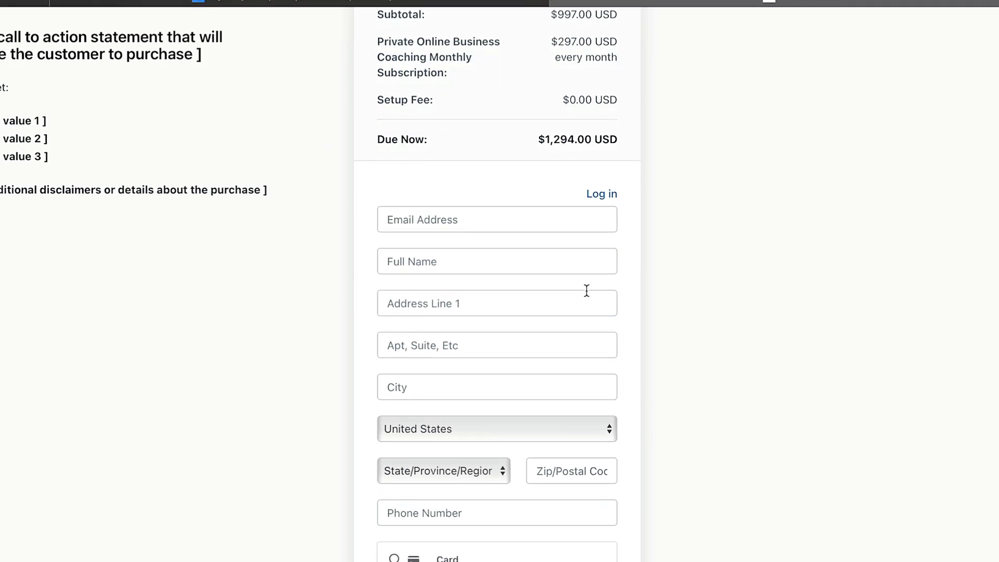